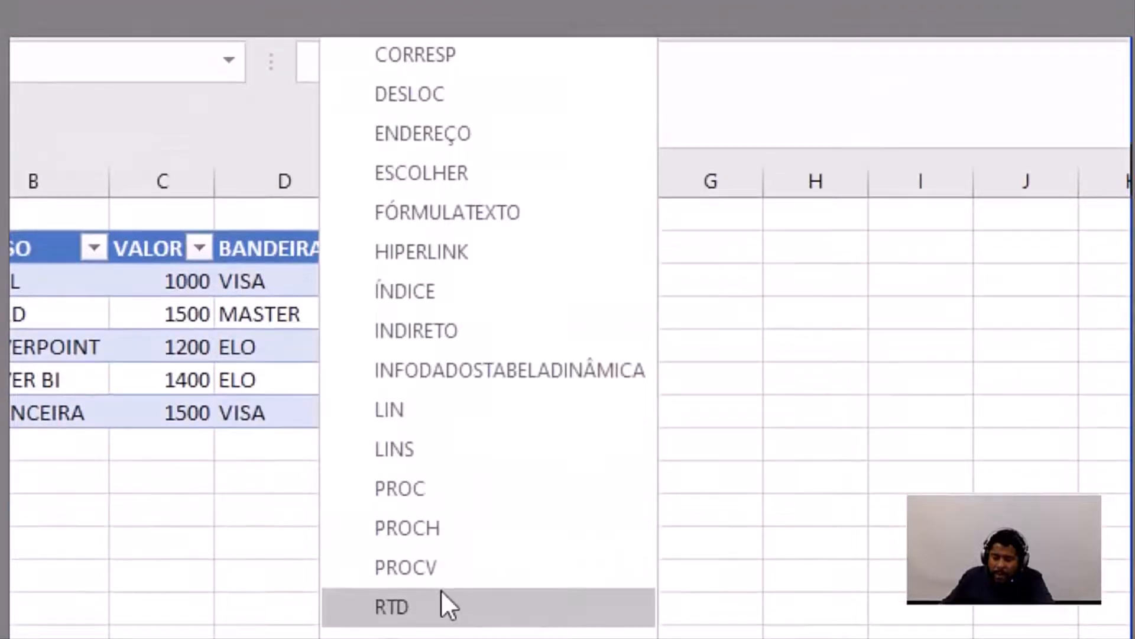
left_click(428, 567)
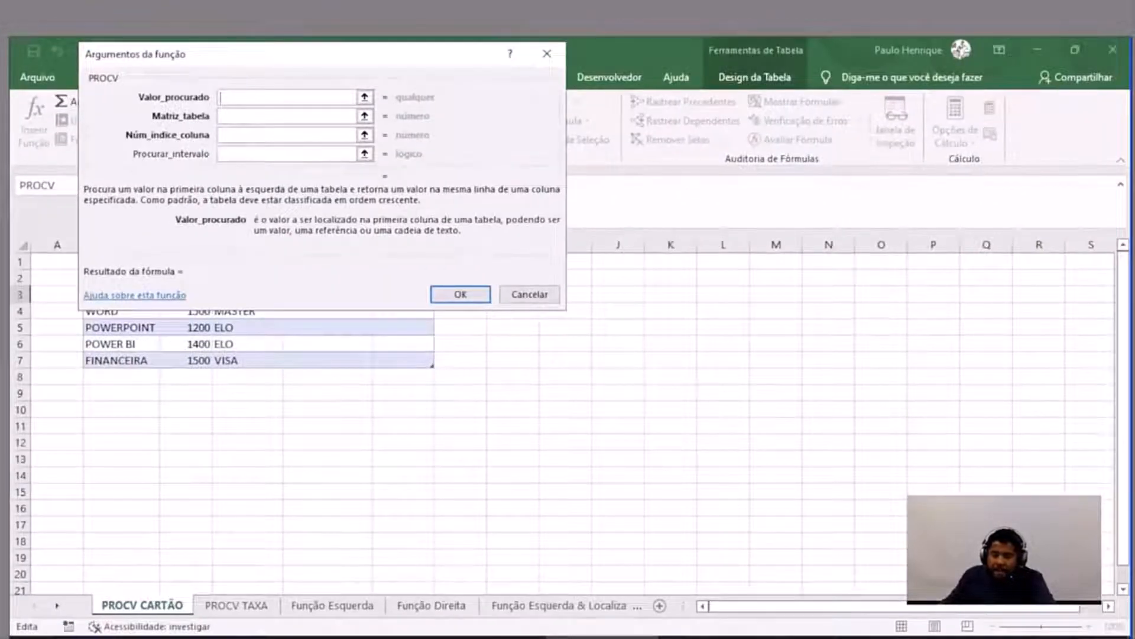
left_click_drag(296, 53, 502, 200)
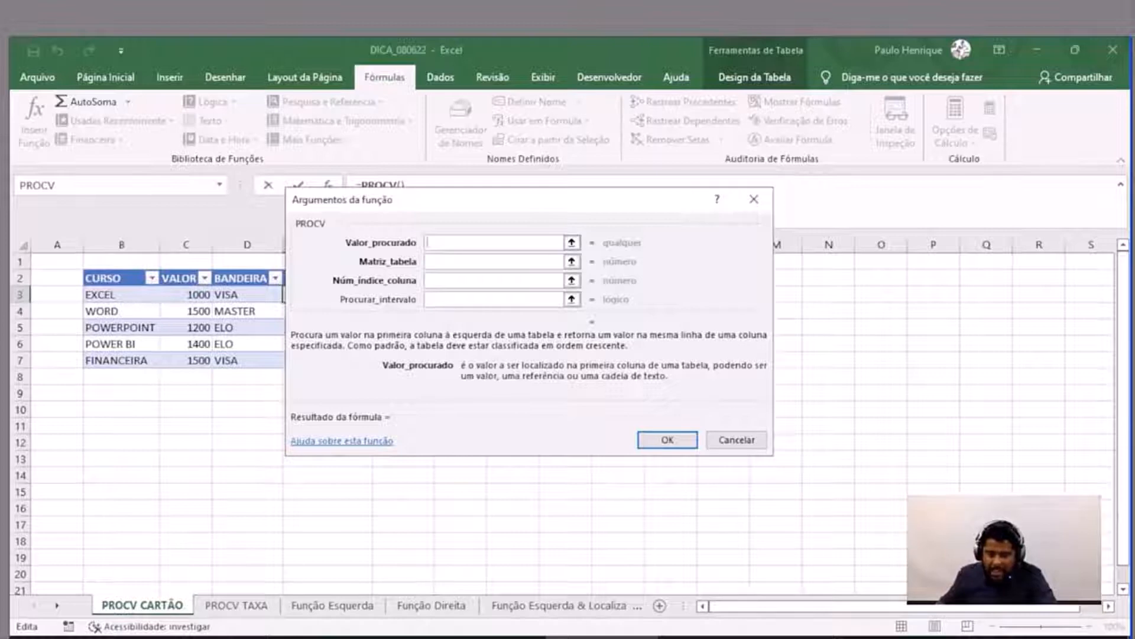
left_click(247, 294)
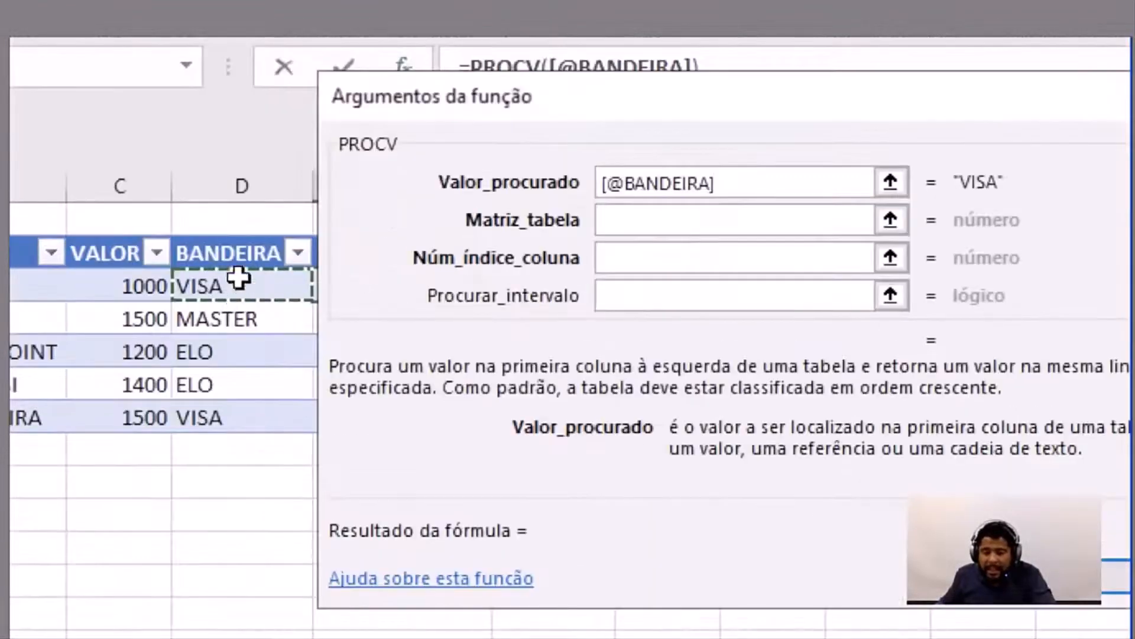
left_click(689, 221)
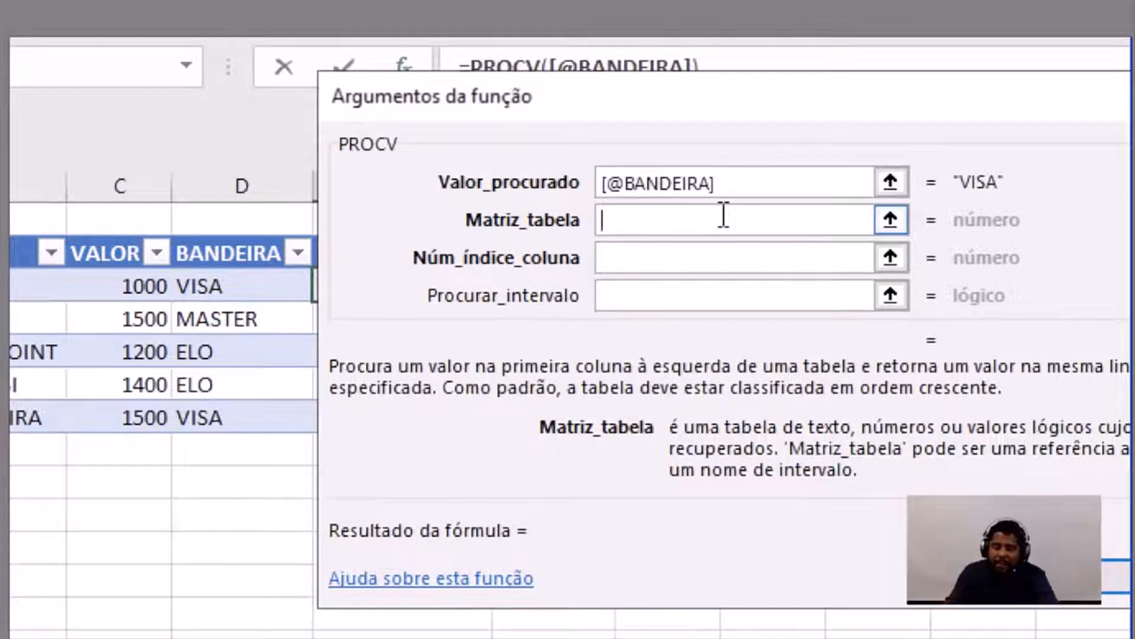
type("TAB")
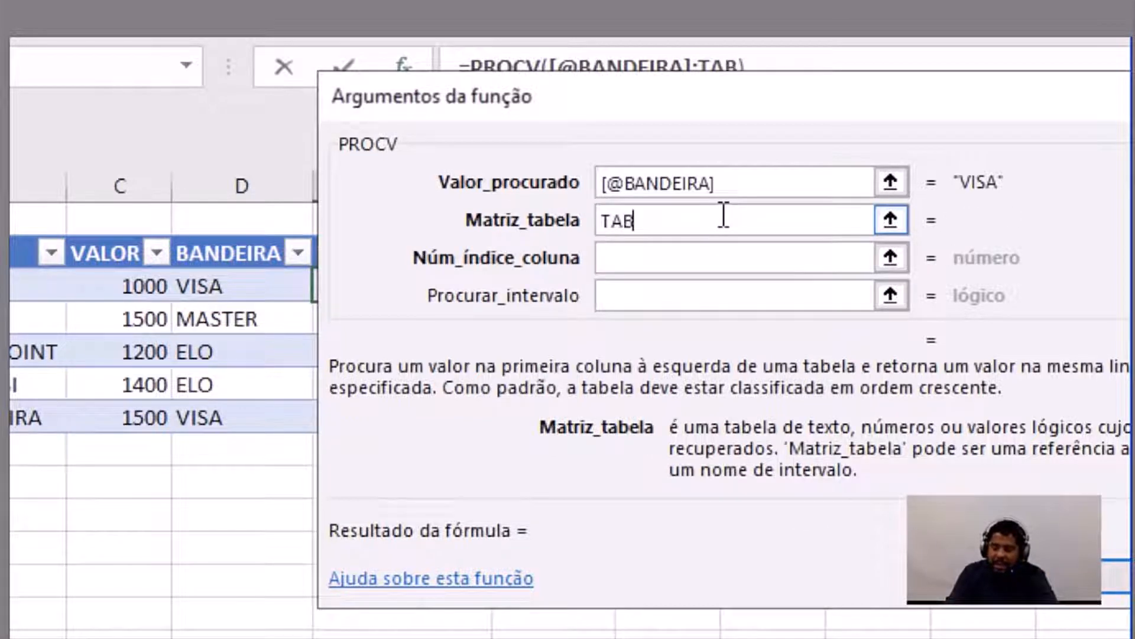
type("_PROCV")
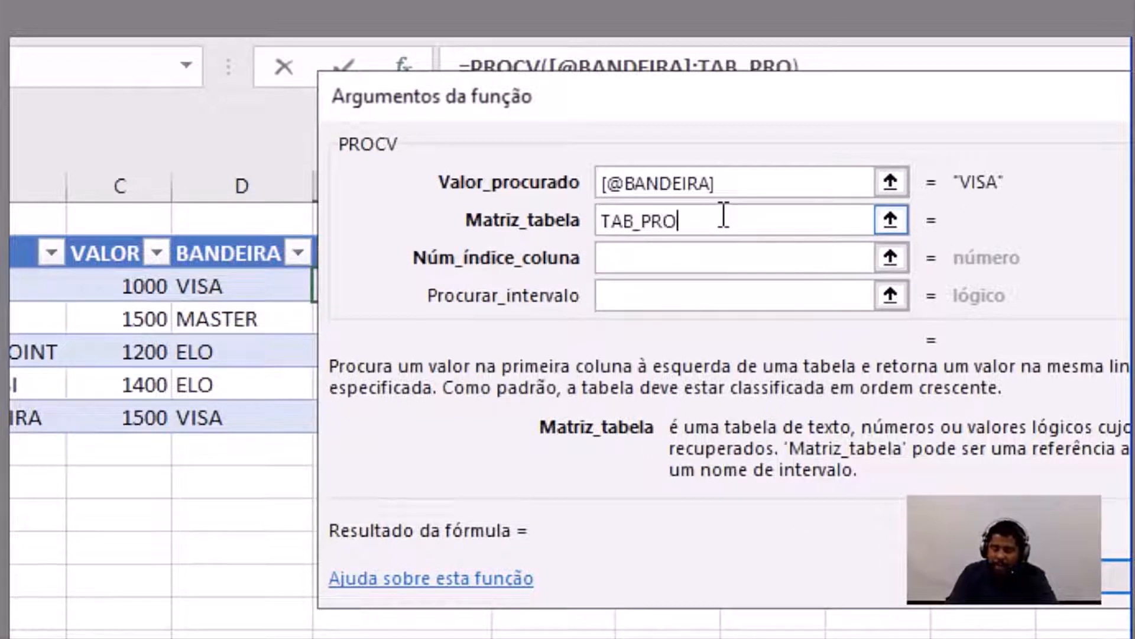
type("_02")
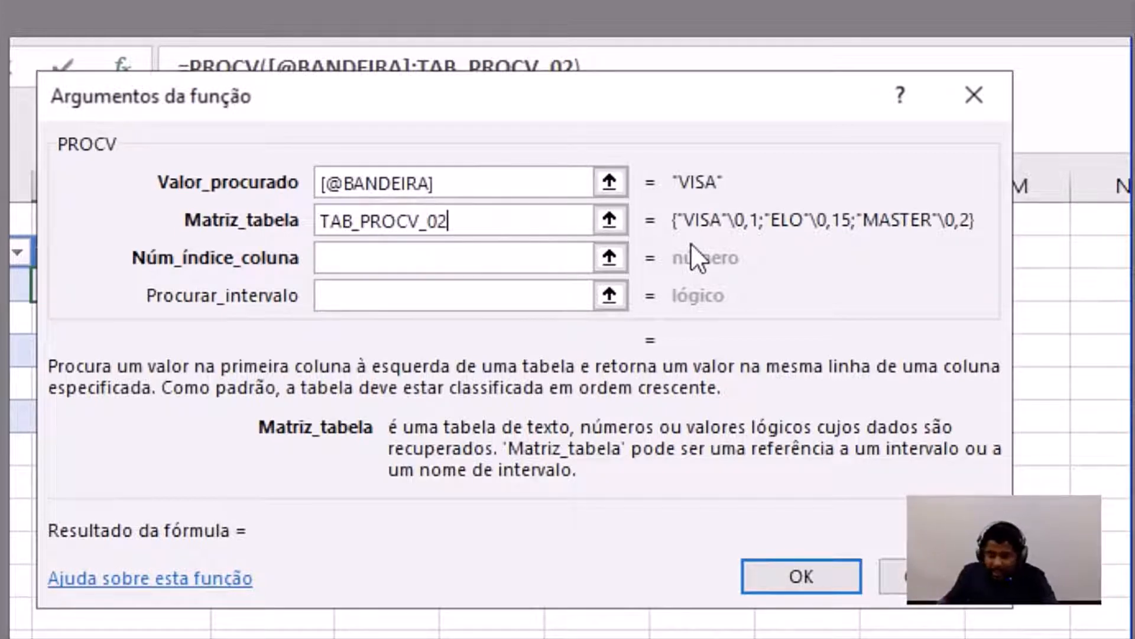
left_click(333, 257)
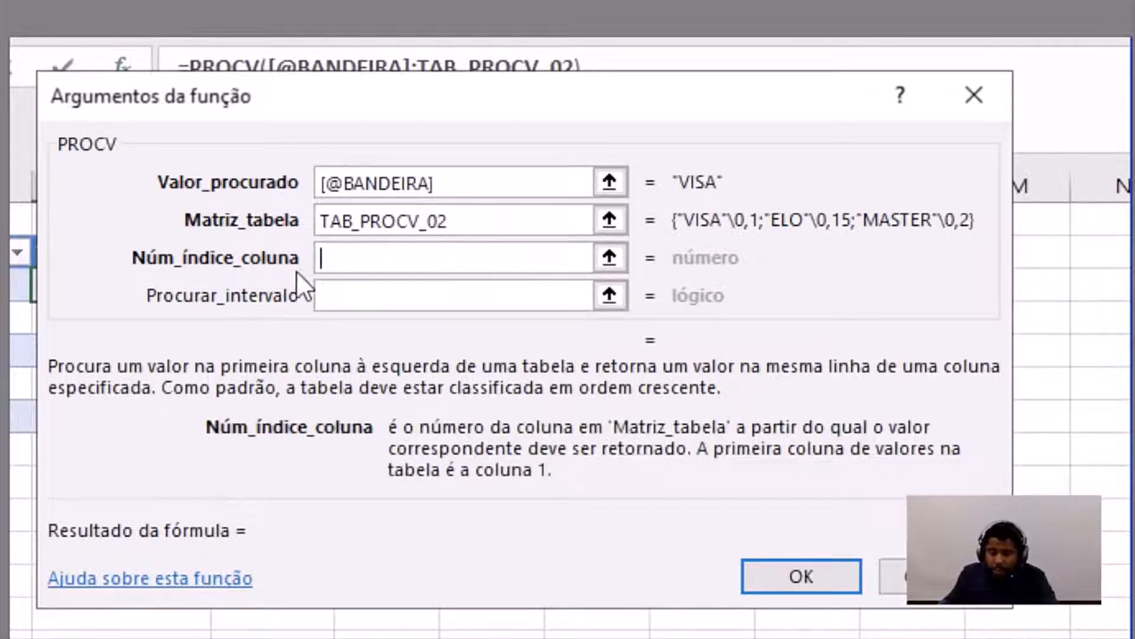
type("2")
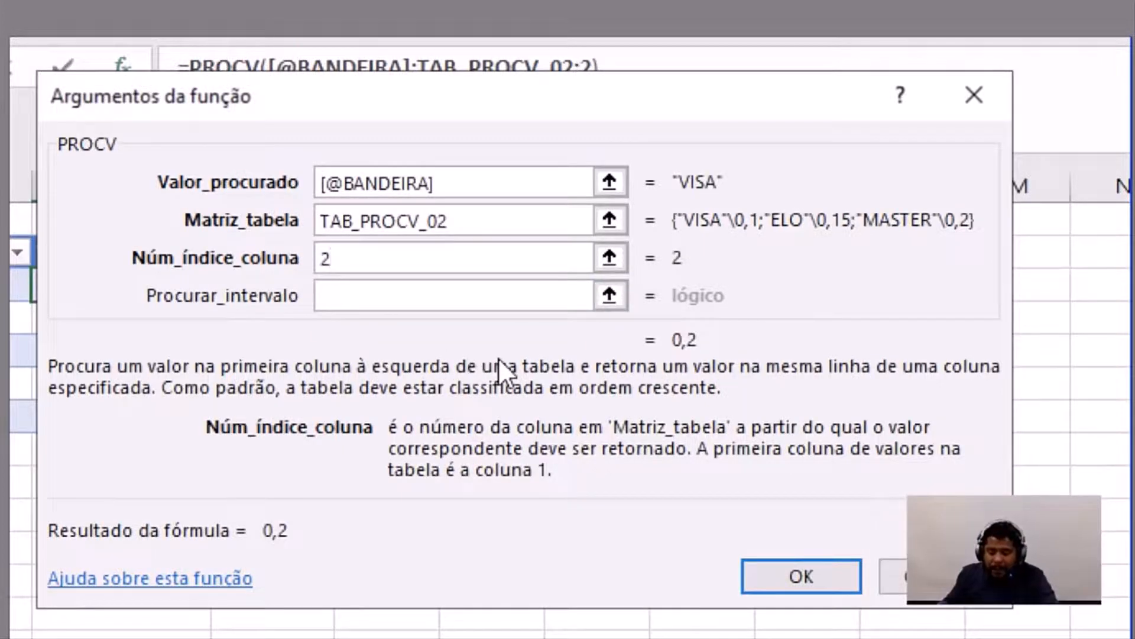
key("ctrl+2")
mouse_move(125, 157)
left_mouse_down()
mouse_move(222, 169)
mouse_move(314, 286)
left_mouse_up()
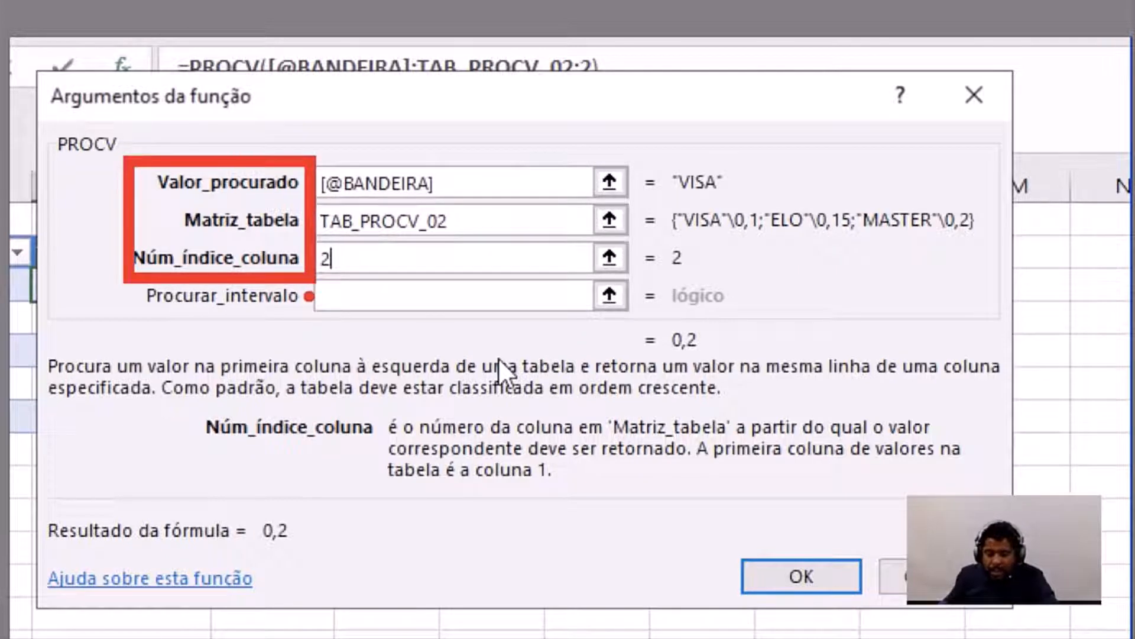
key("Escape")
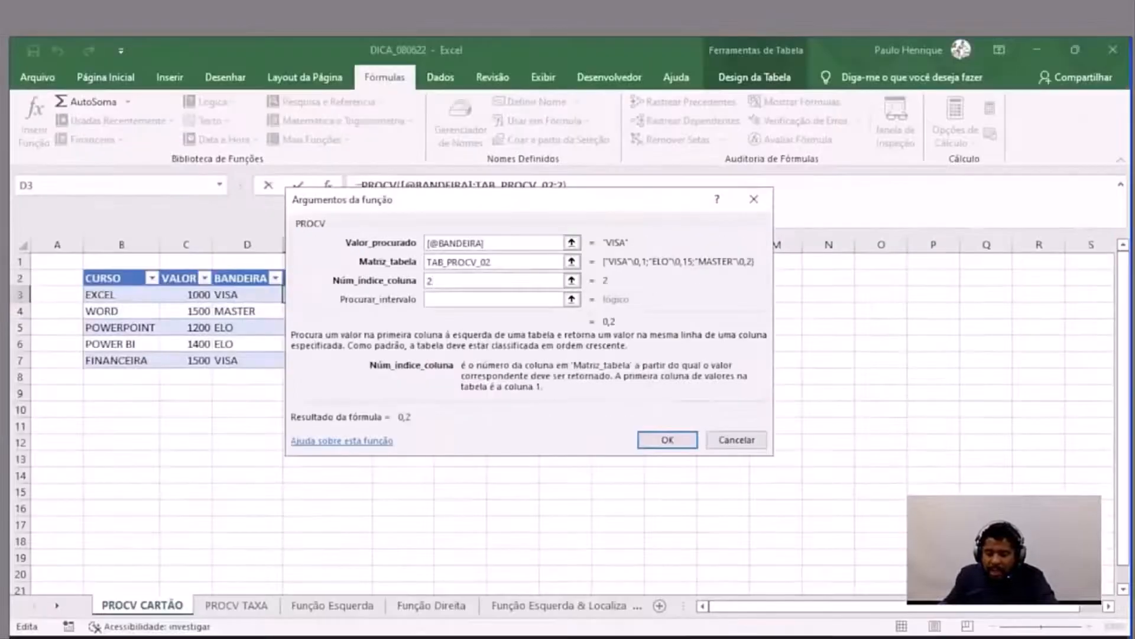
Try both 0 and 1 for Procurar_intervalo, settle on 0 for an exact match, and accept the PROCV function.
left_click(494, 300)
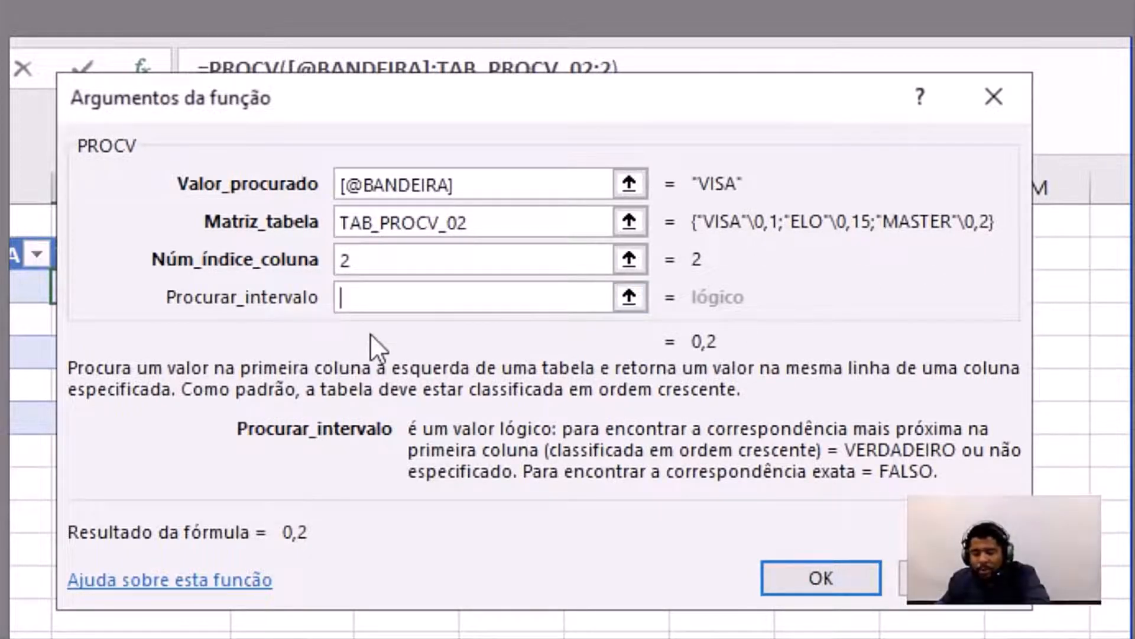
type("0")
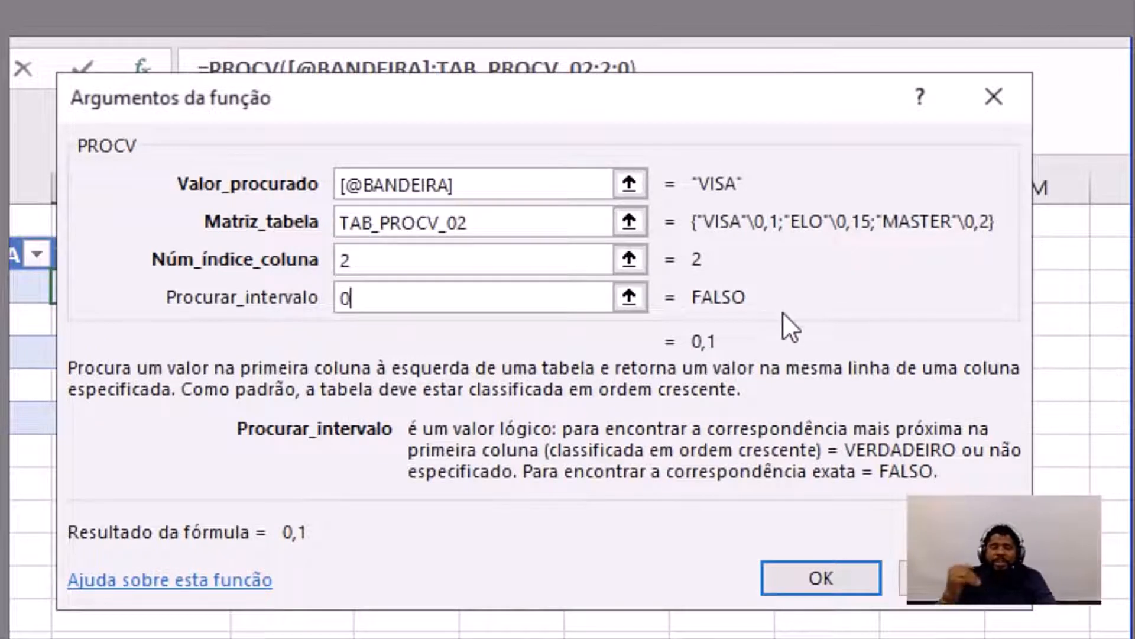
key("BackSpace")
type("1")
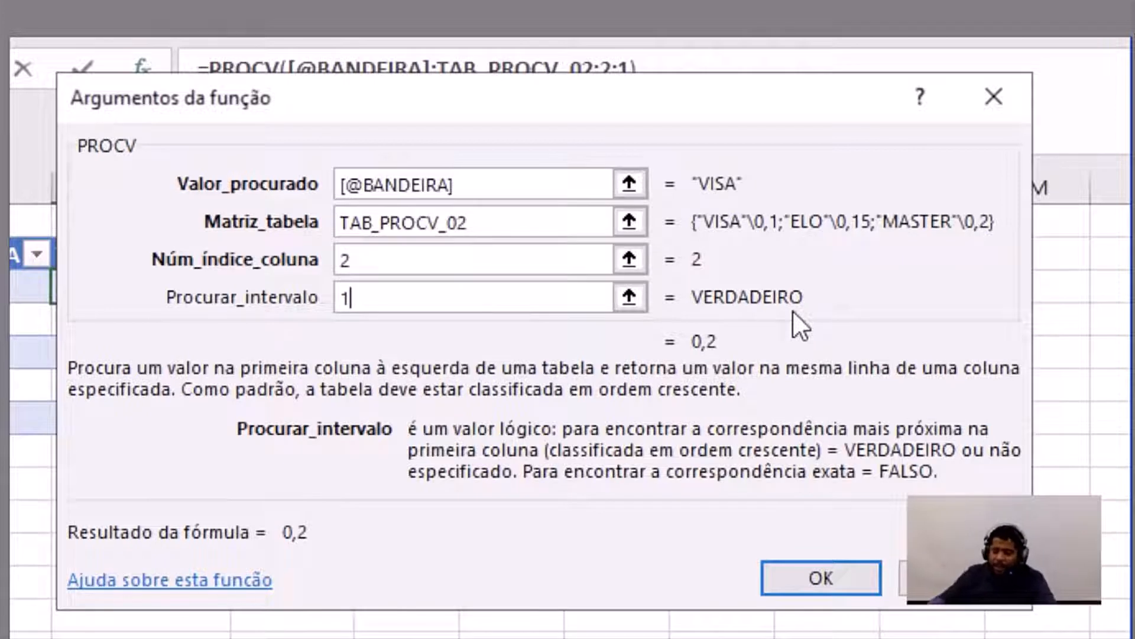
key("BackSpace")
type("0")
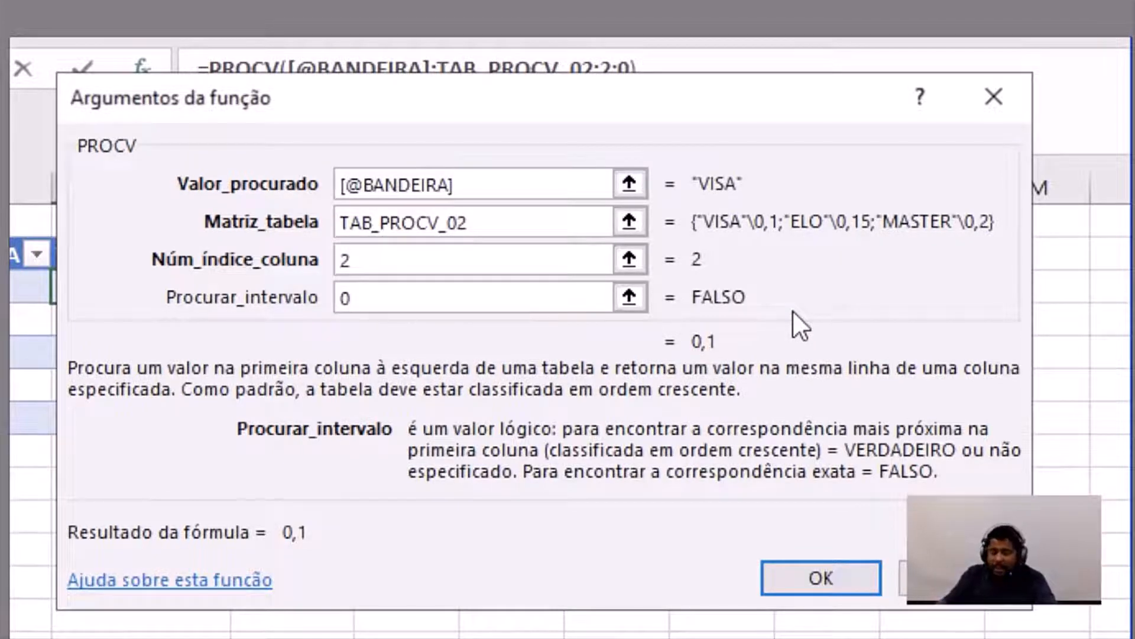
left_click(847, 588)
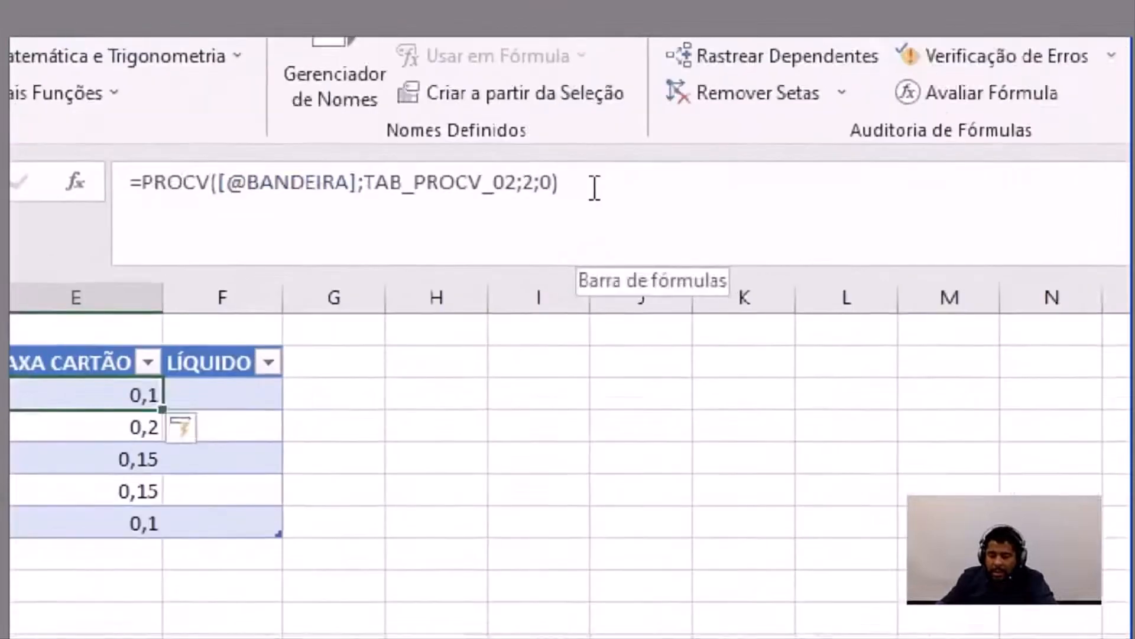
left_click(602, 196)
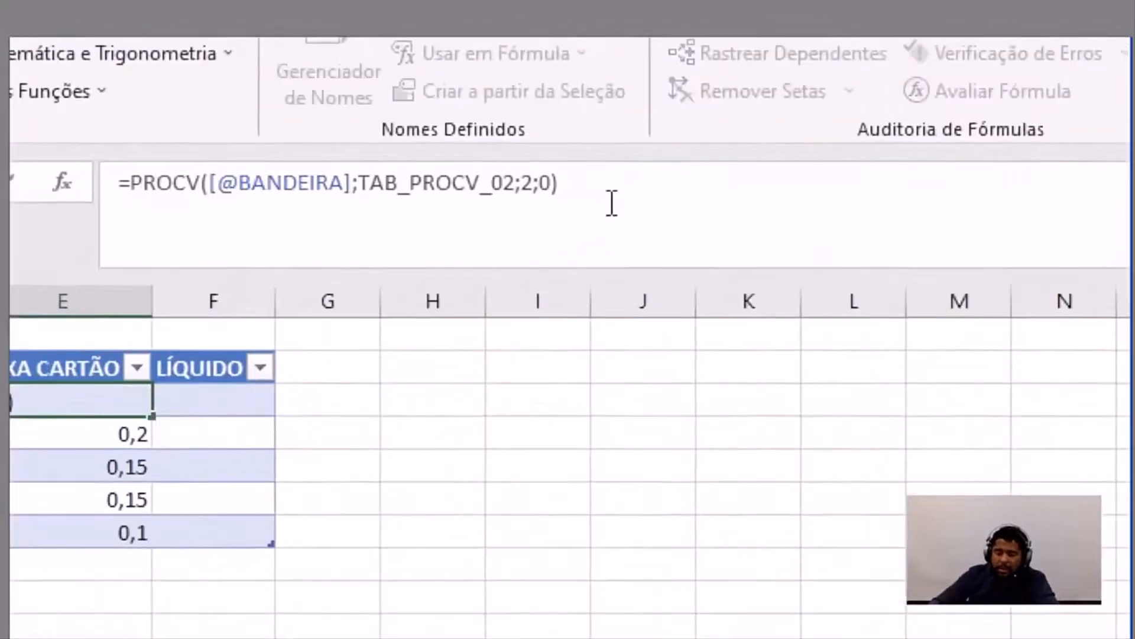
type("*")
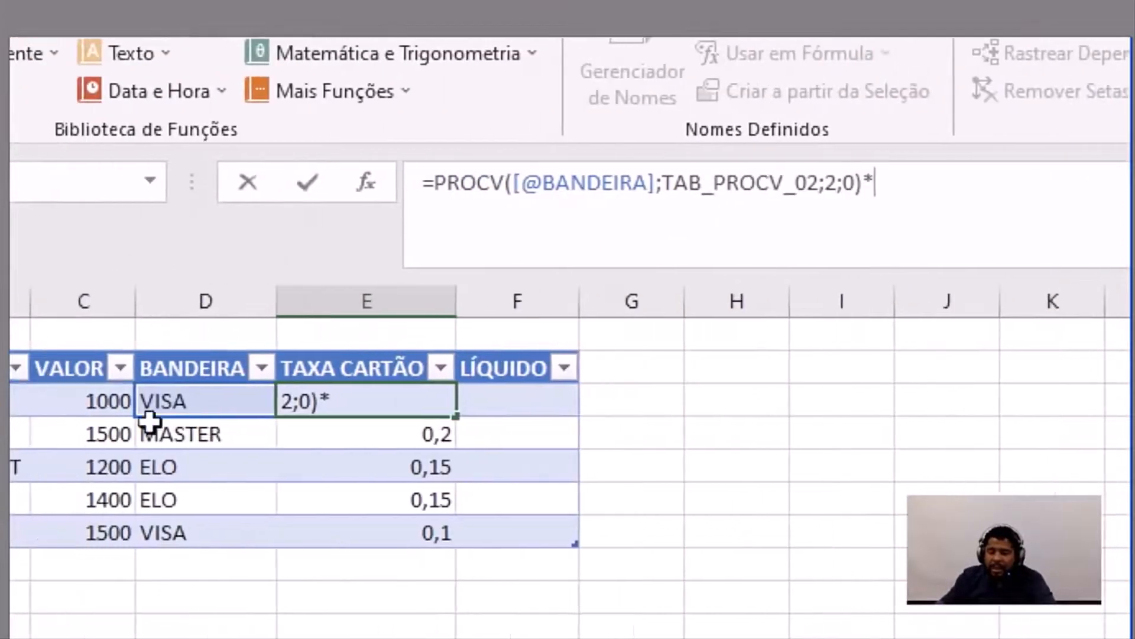
left_click(148, 414)
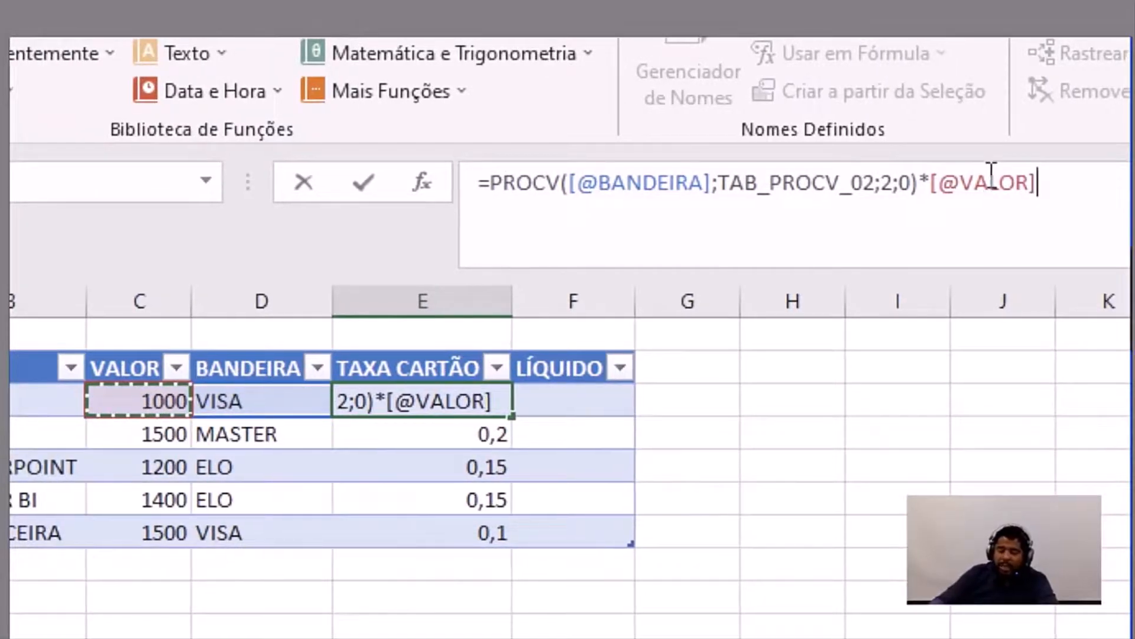
key("Return")
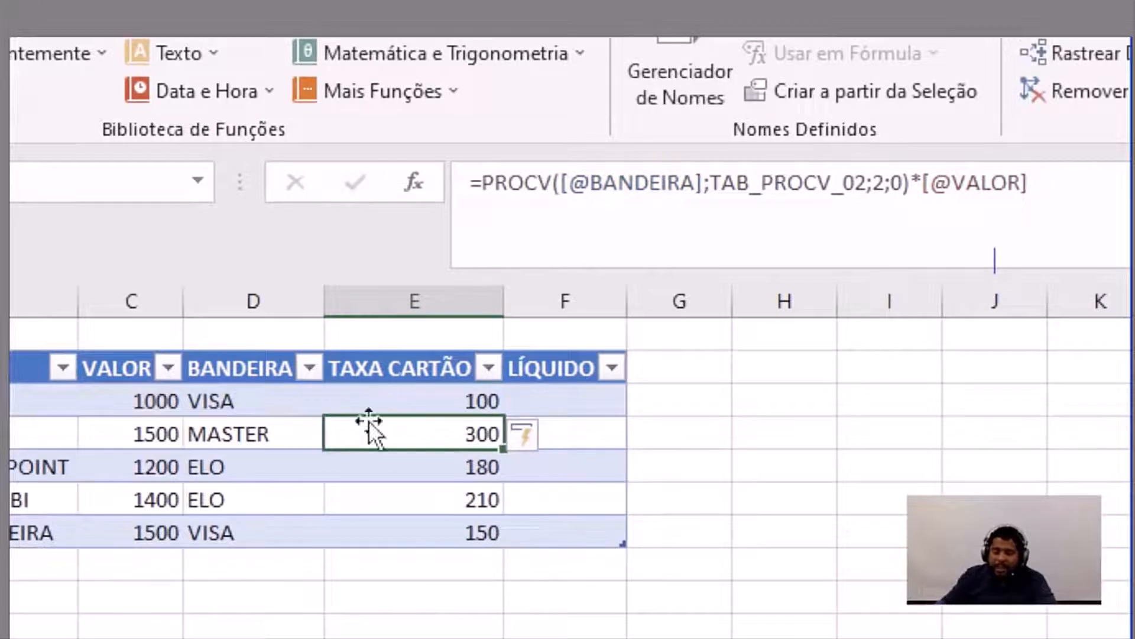
Format the VALOR and TAXA CARTÃO values as Contábil with thousands separators and autofit column C.
left_click_drag(138, 390, 148, 532)
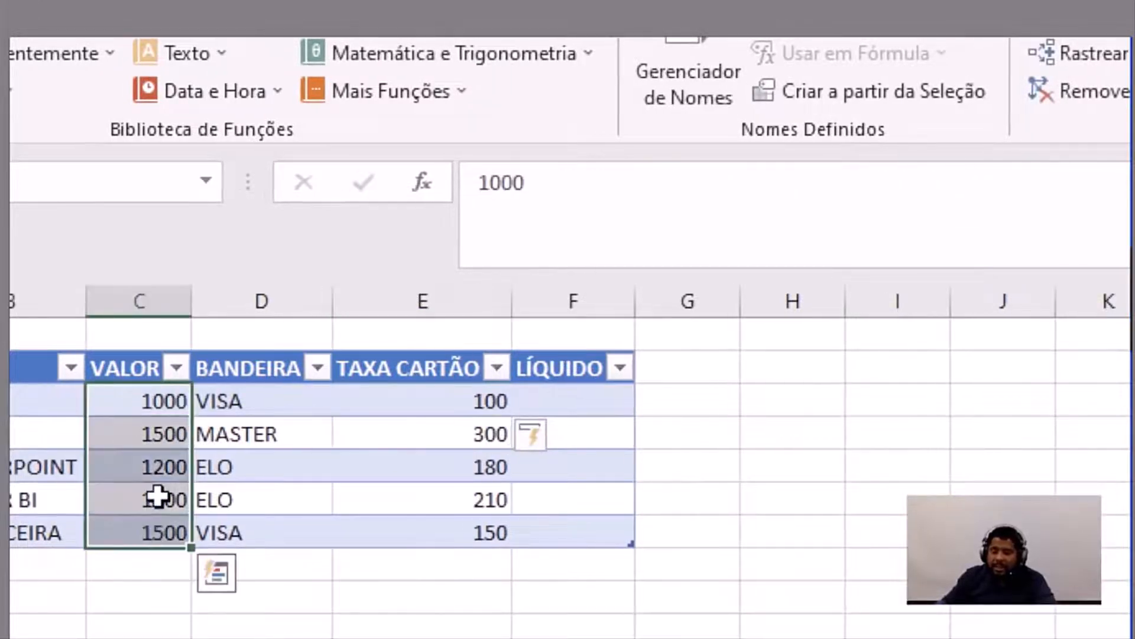
left_click_drag(473, 407, 476, 533)
left_click(172, 125)
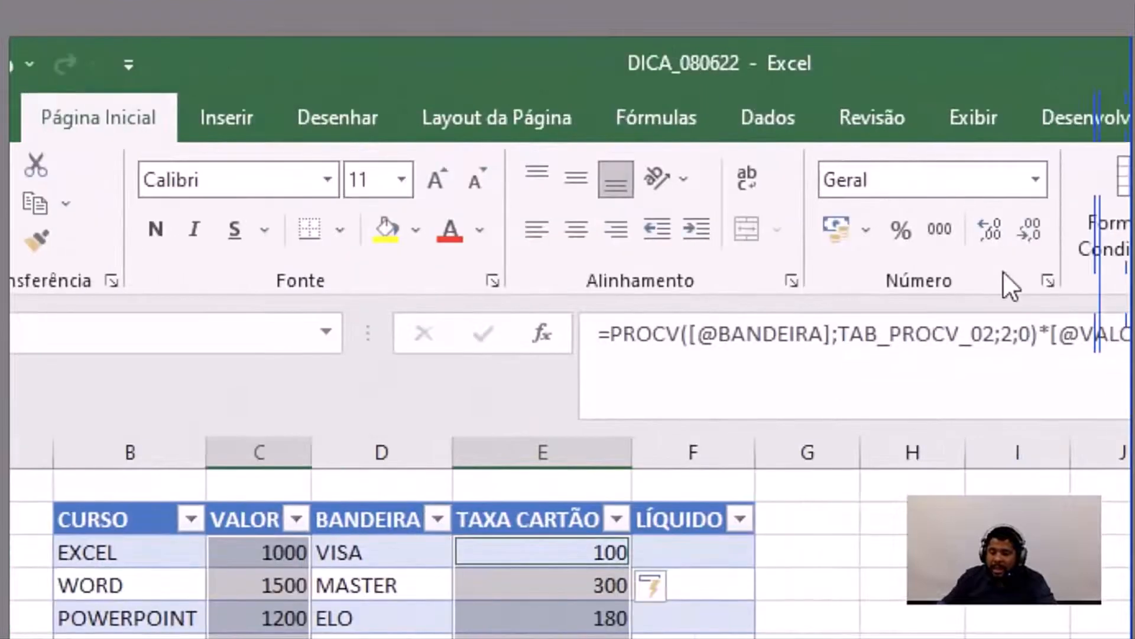
left_click(891, 235)
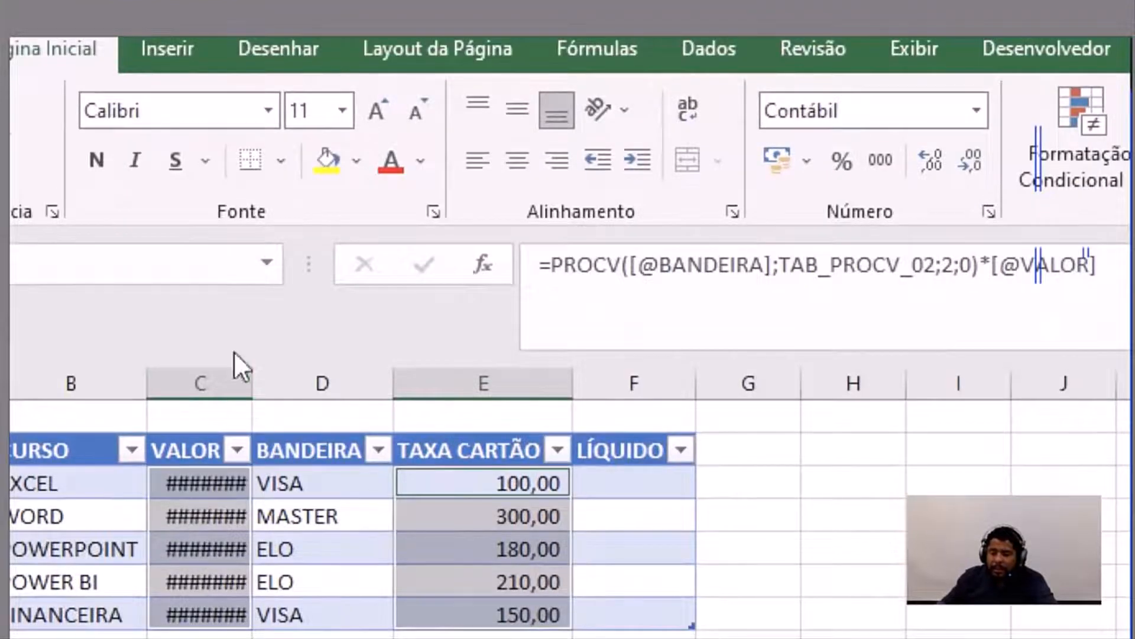
double_click(246, 392)
left_click(627, 484)
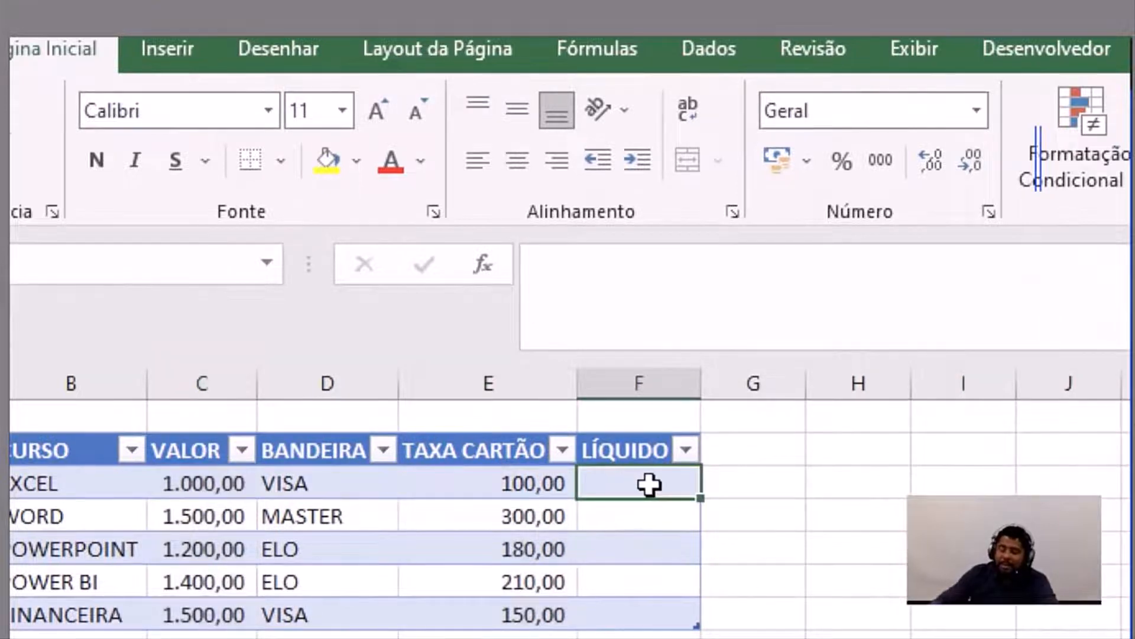
type("=")
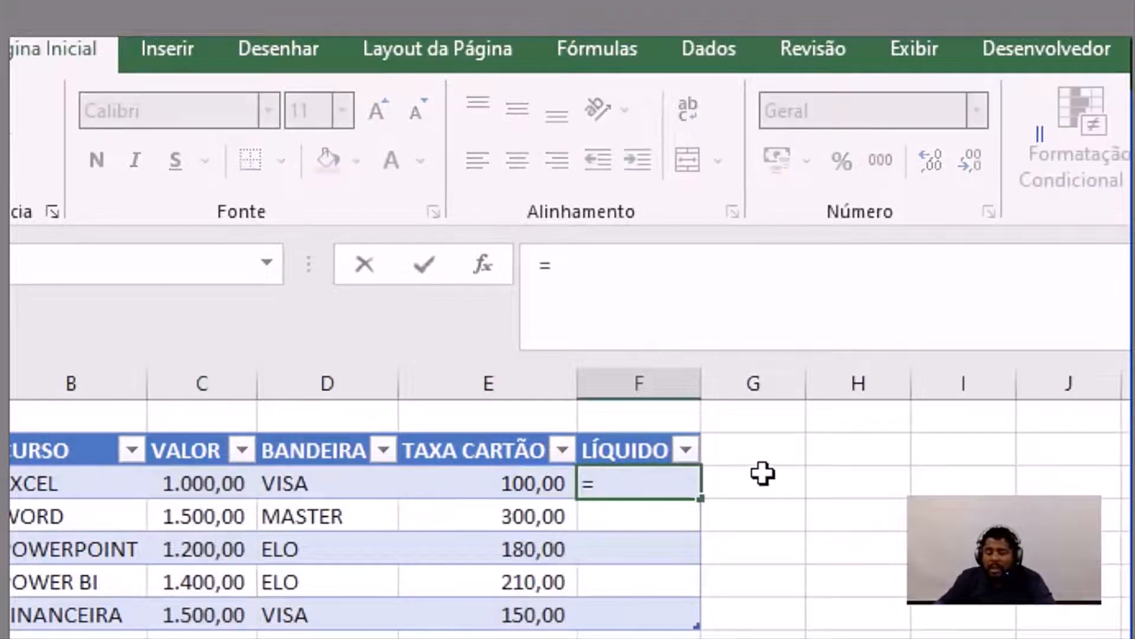
left_click(214, 487)
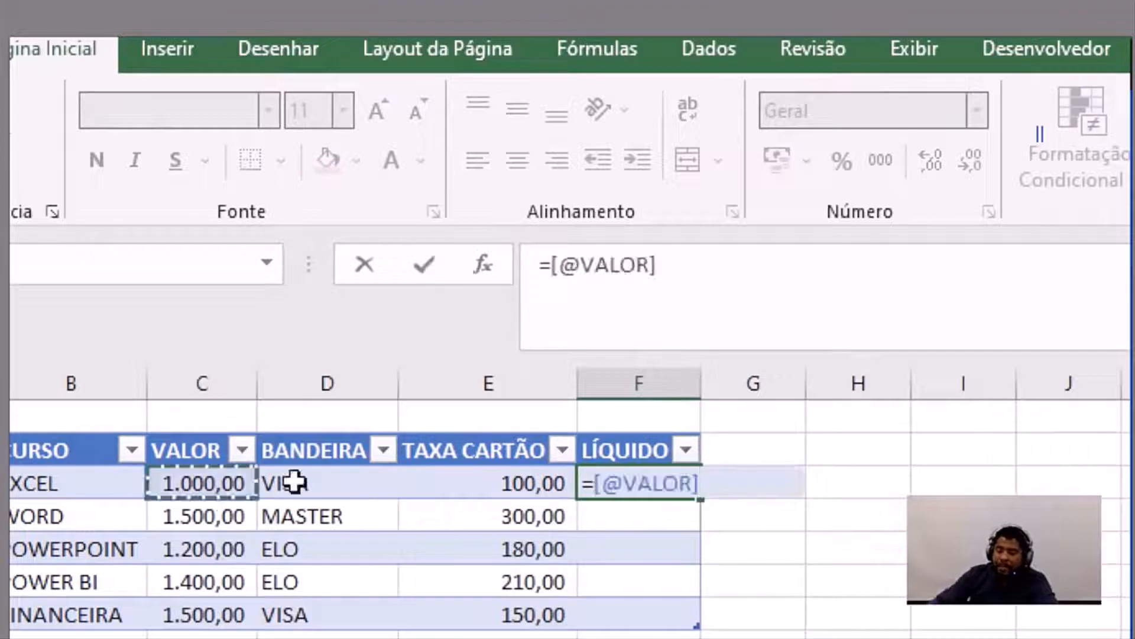
type("-")
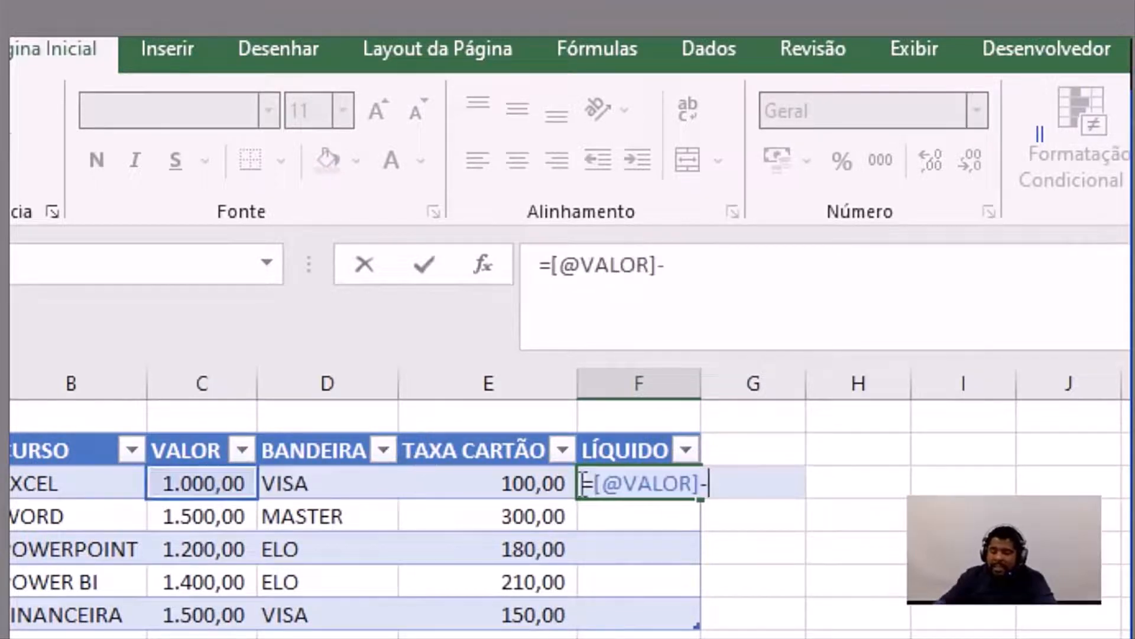
left_click(475, 484)
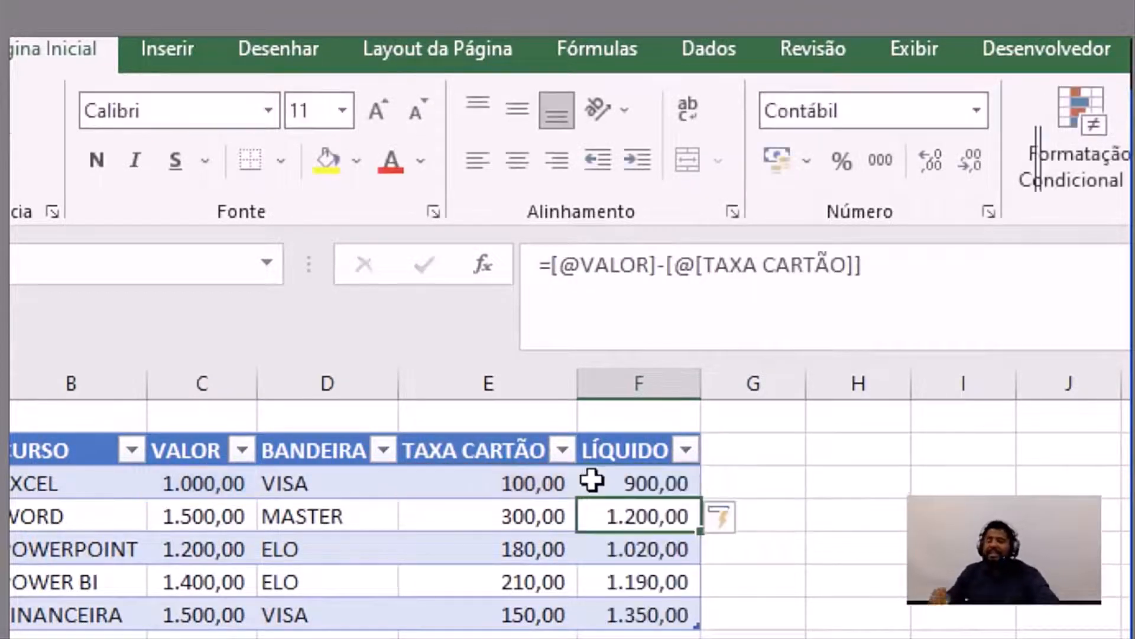
key("Return")
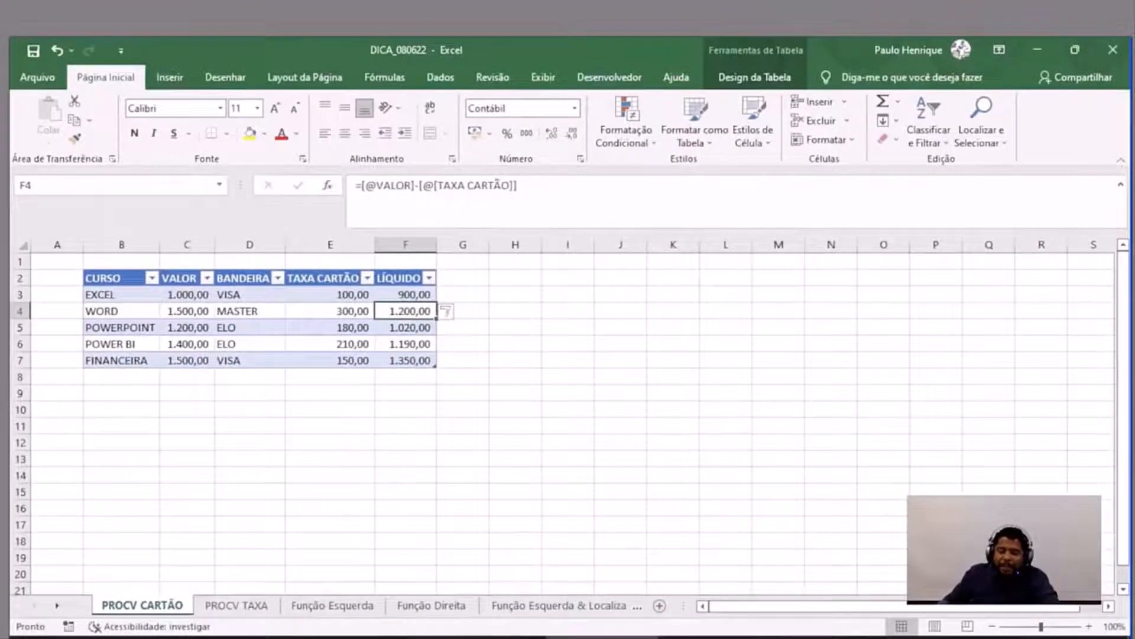
Append an empty row to the course table below the FINANCEIRA entry.
scroll(562, 415, "up", 3)
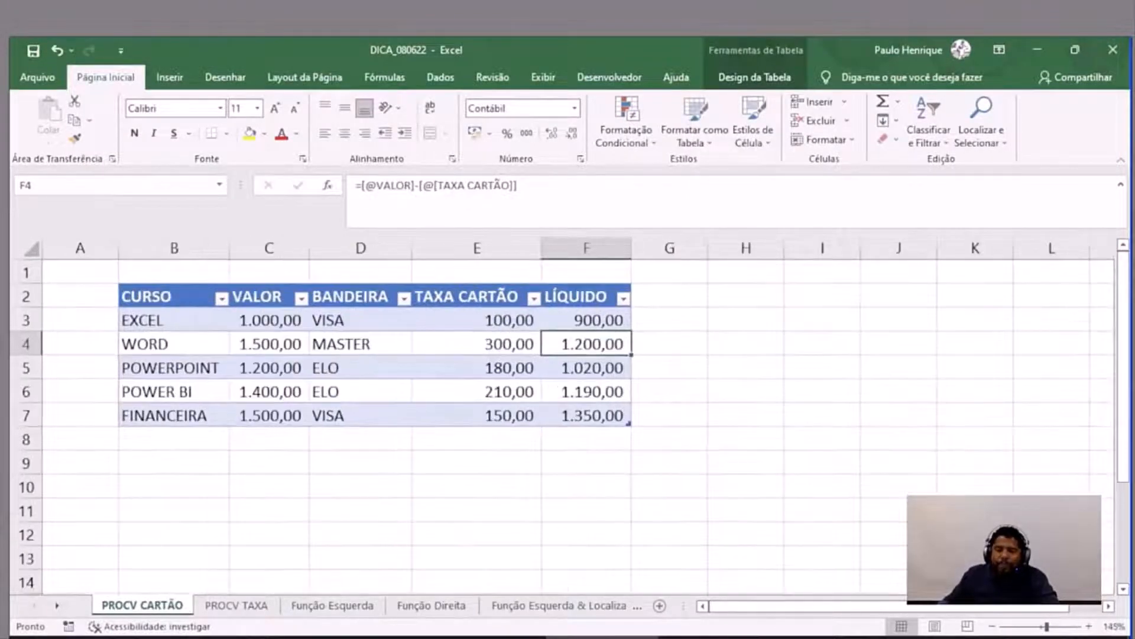
scroll(562, 416, "up", 2)
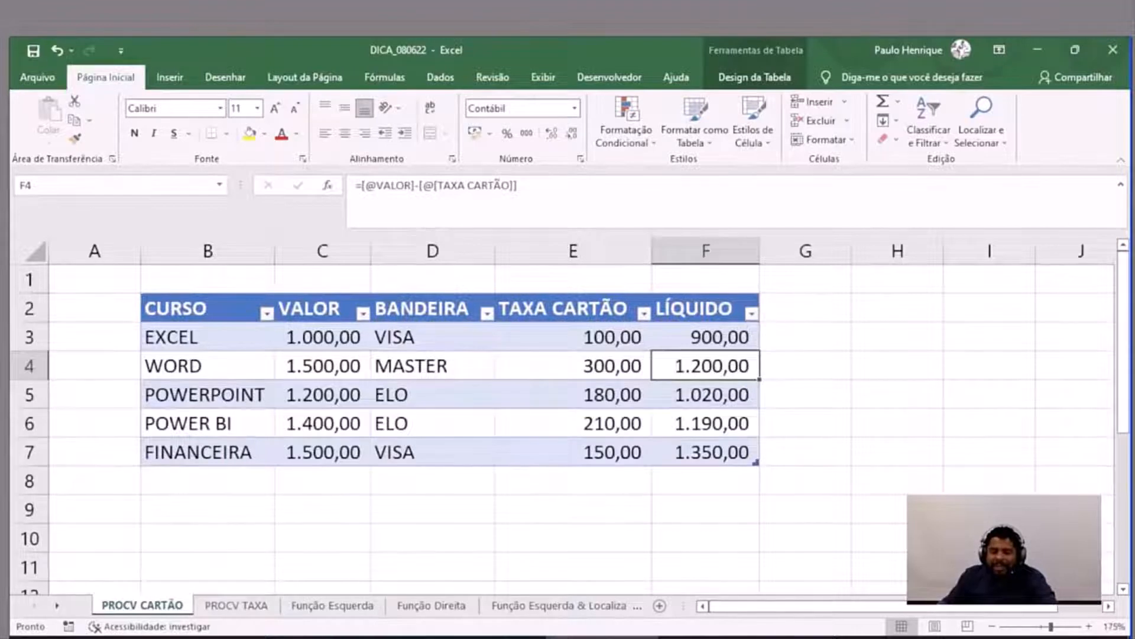
left_click(208, 452)
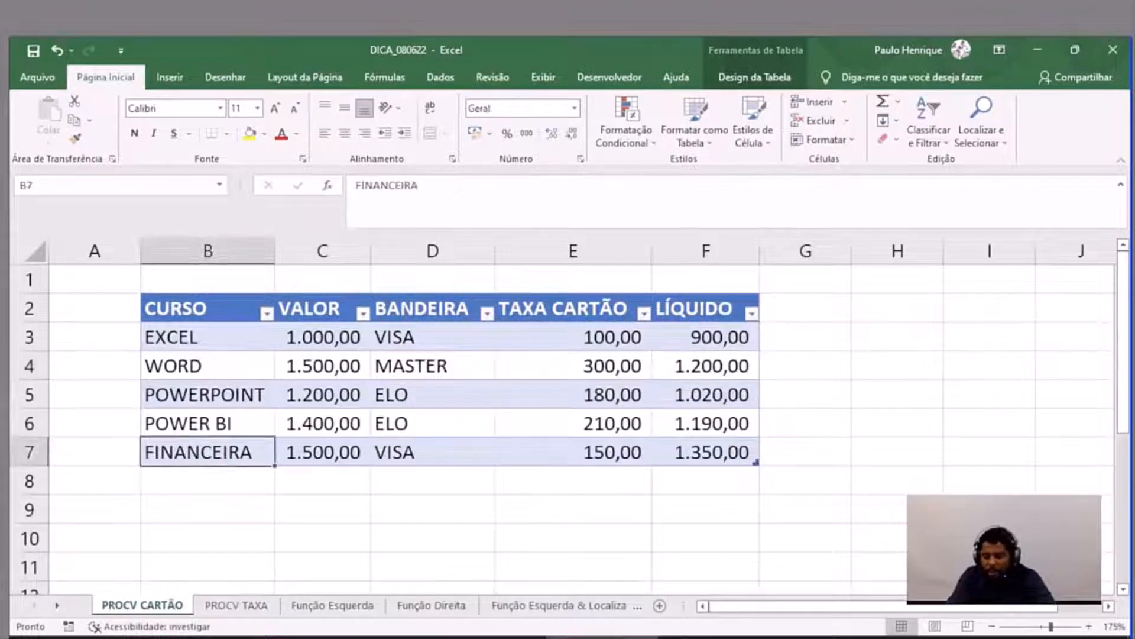
key("Tab")
key("Tab")
key("Tab")
key("Tab")
key("Tab")
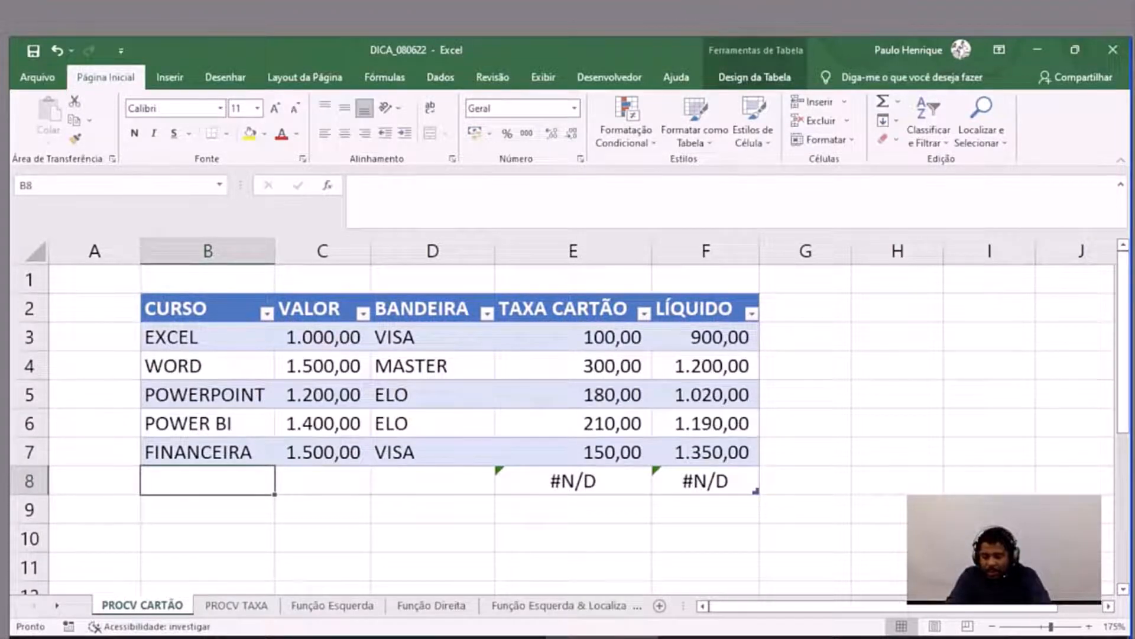
Fill the new course row with CURSO ESTATÍSTICA, VALOR 1800 and BANDEIRA HIPER.
type("EST")
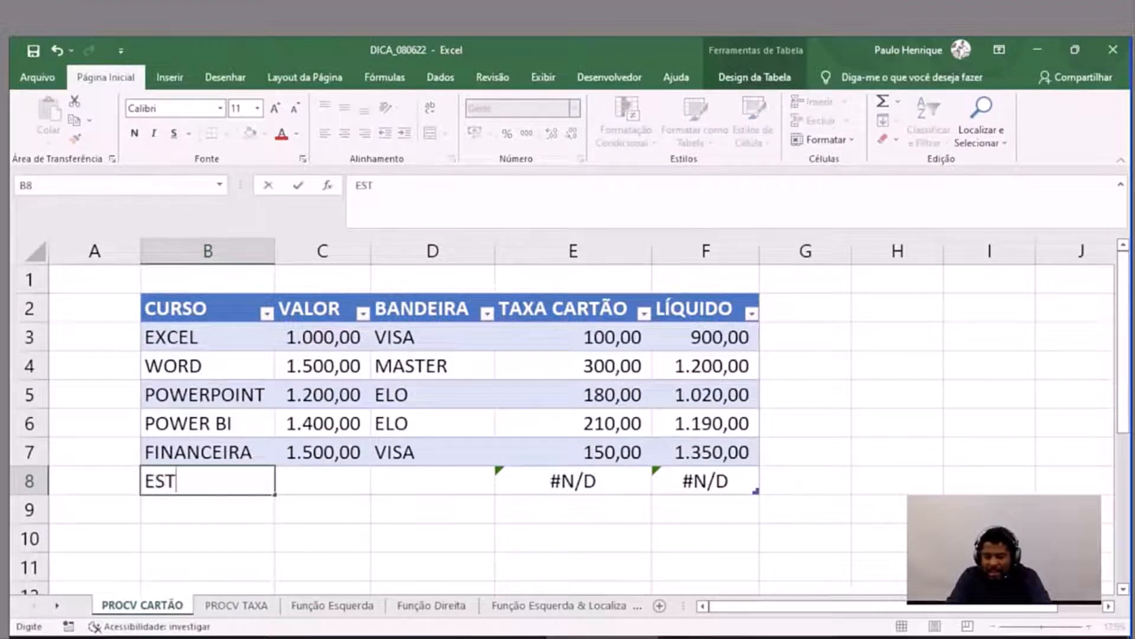
type("ATÍST")
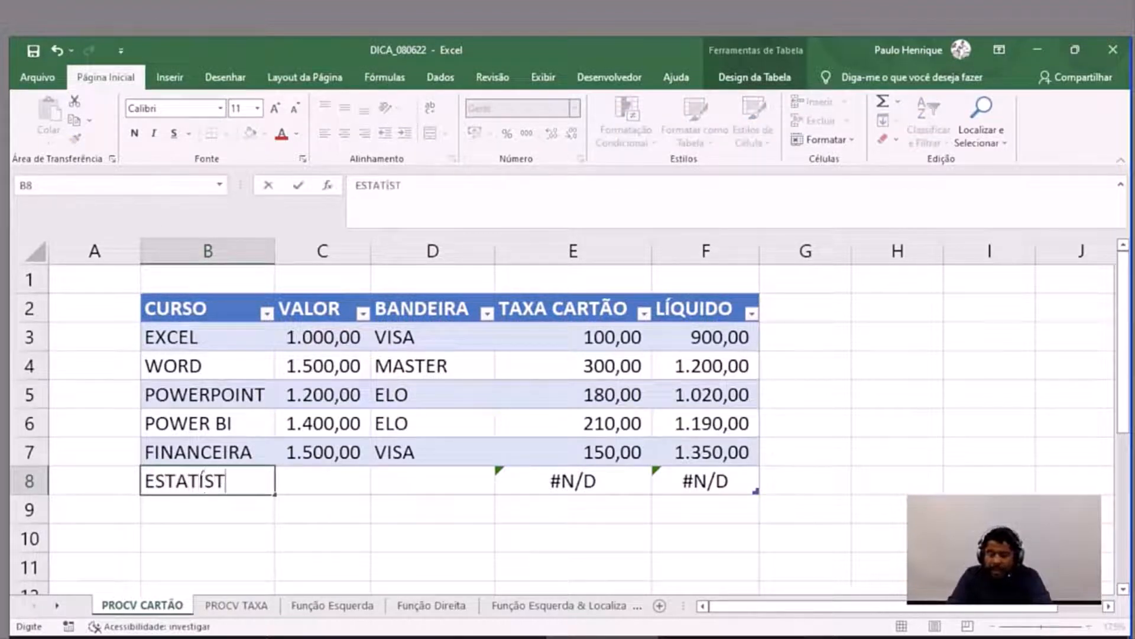
type("ICA")
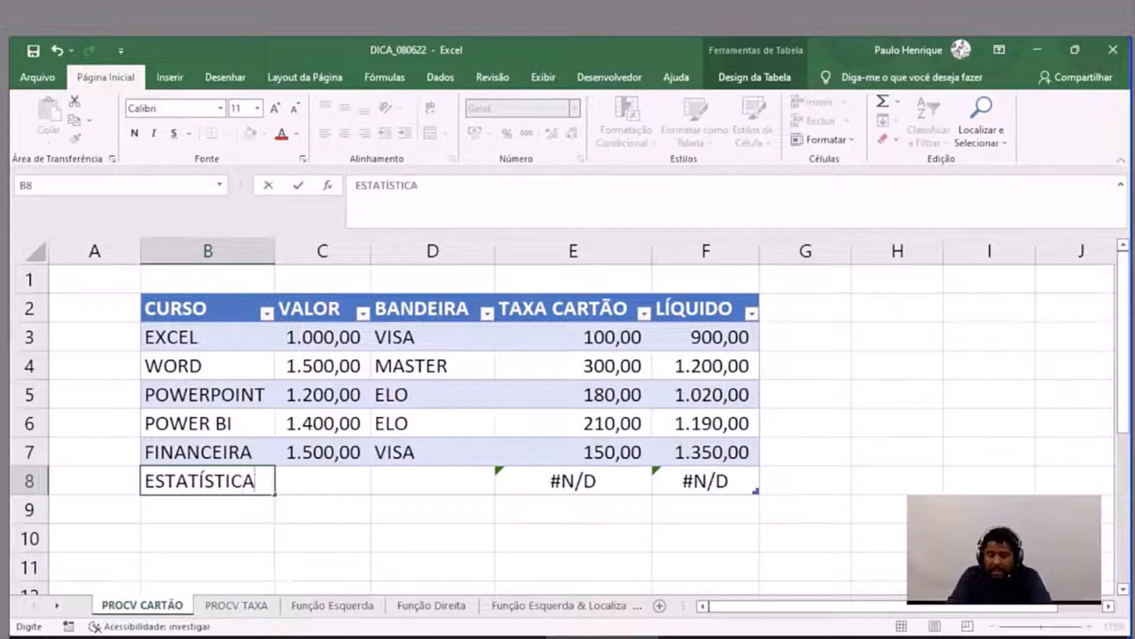
key("Tab")
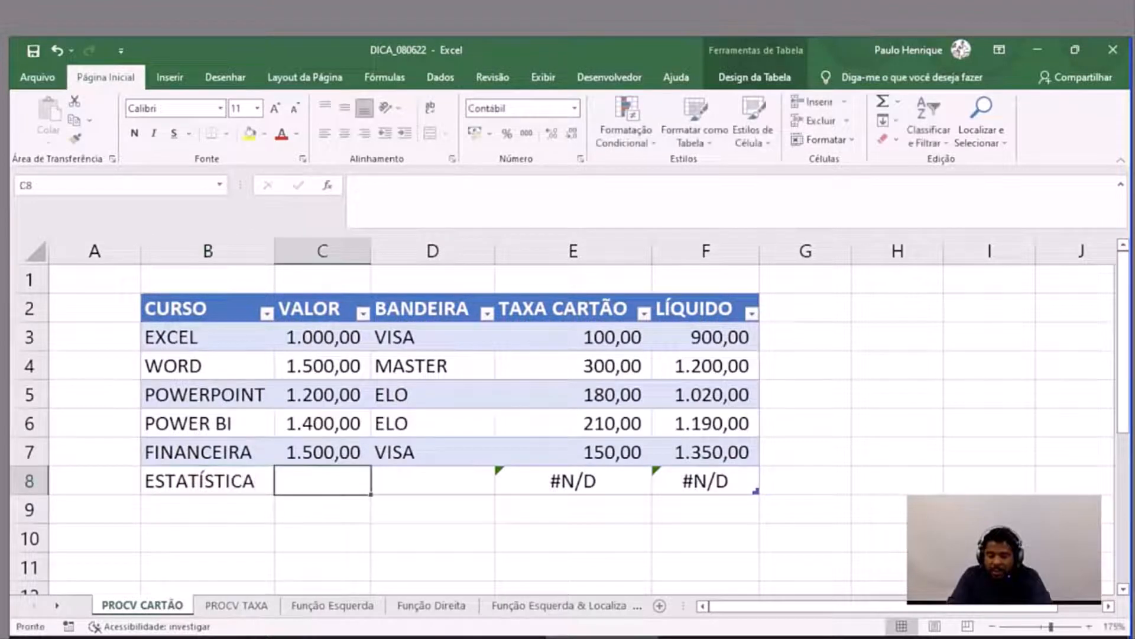
type("1800")
key("Tab")
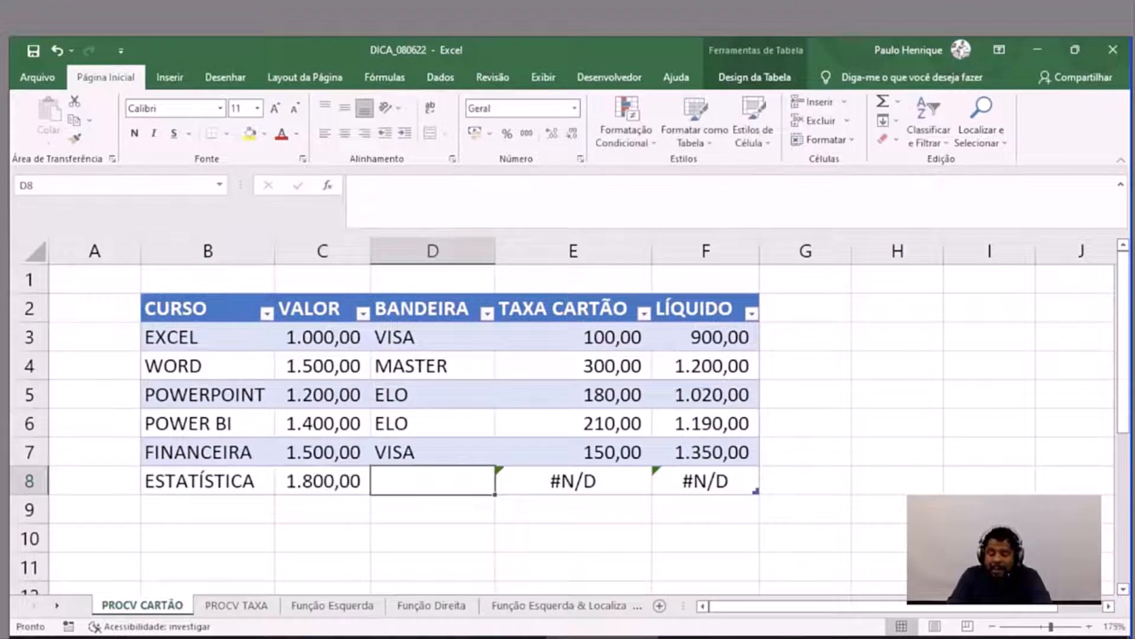
type("HIPER")
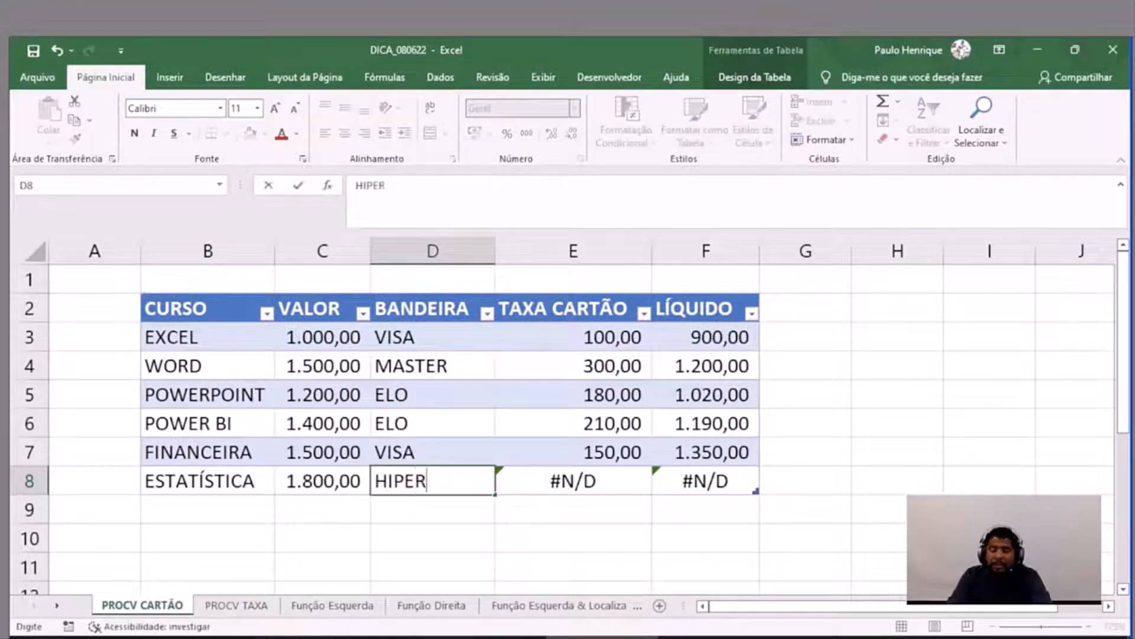
key("Tab")
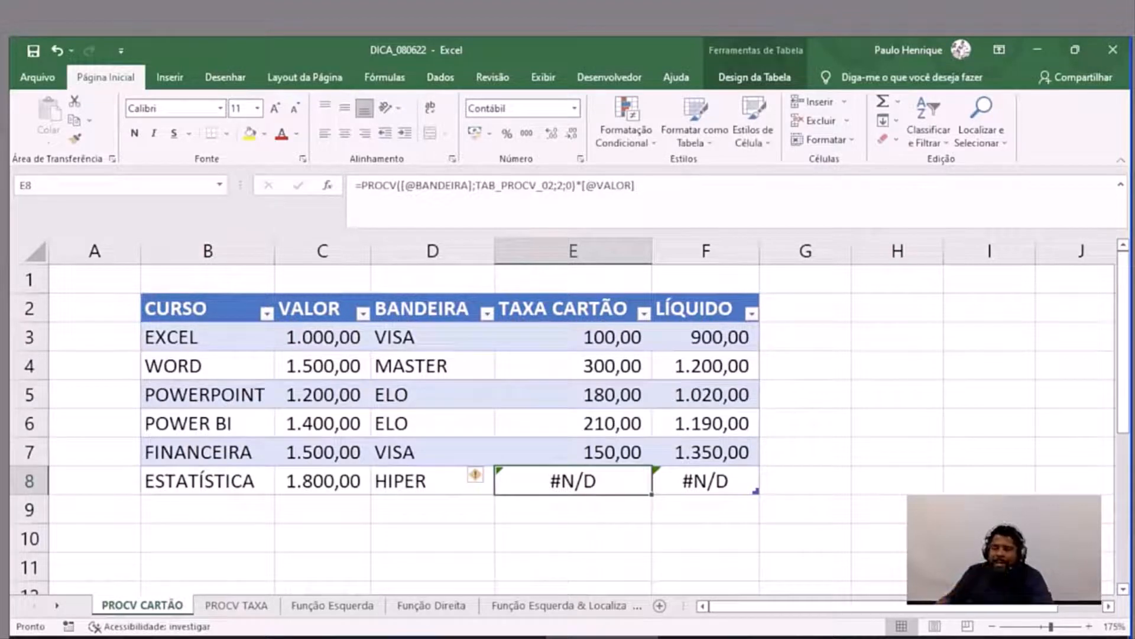
Add a HIPER row with a 30% TAXA to the PROCV TAXA sheet's table and return to the PROCV CARTÃO sheet.
key("ctrl+Page_Down")
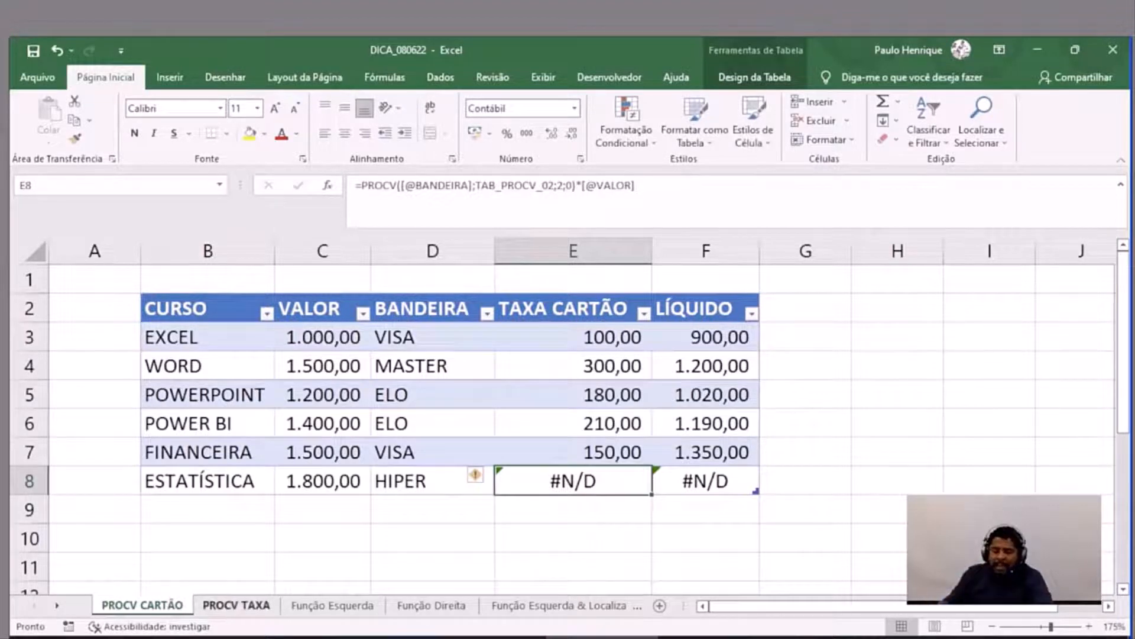
left_click(118, 327)
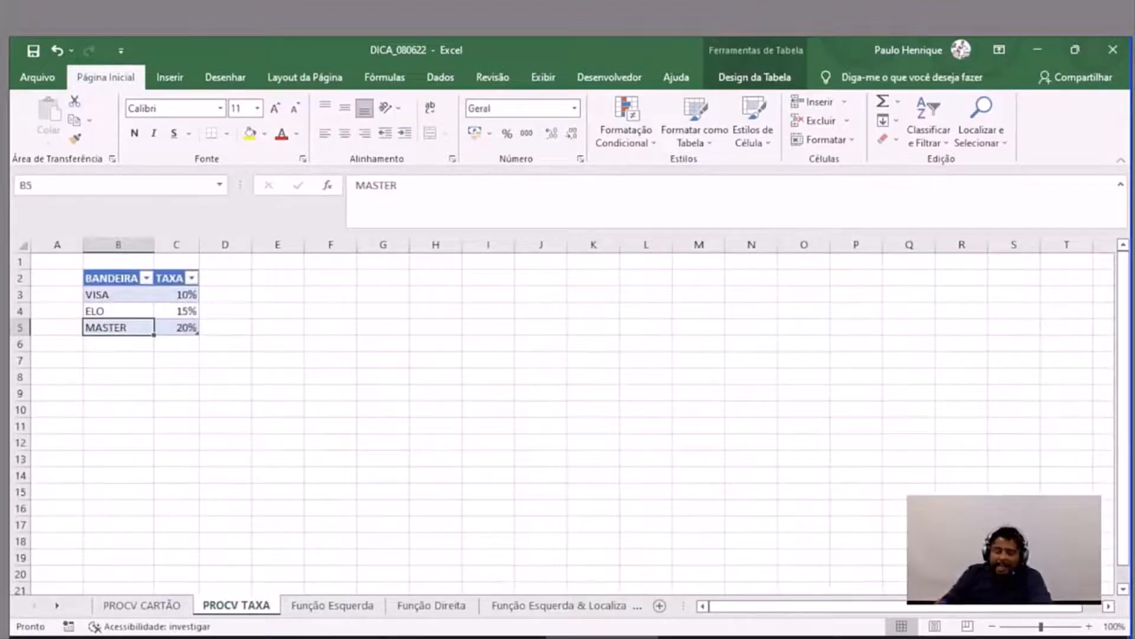
scroll(562, 413, "up", 10)
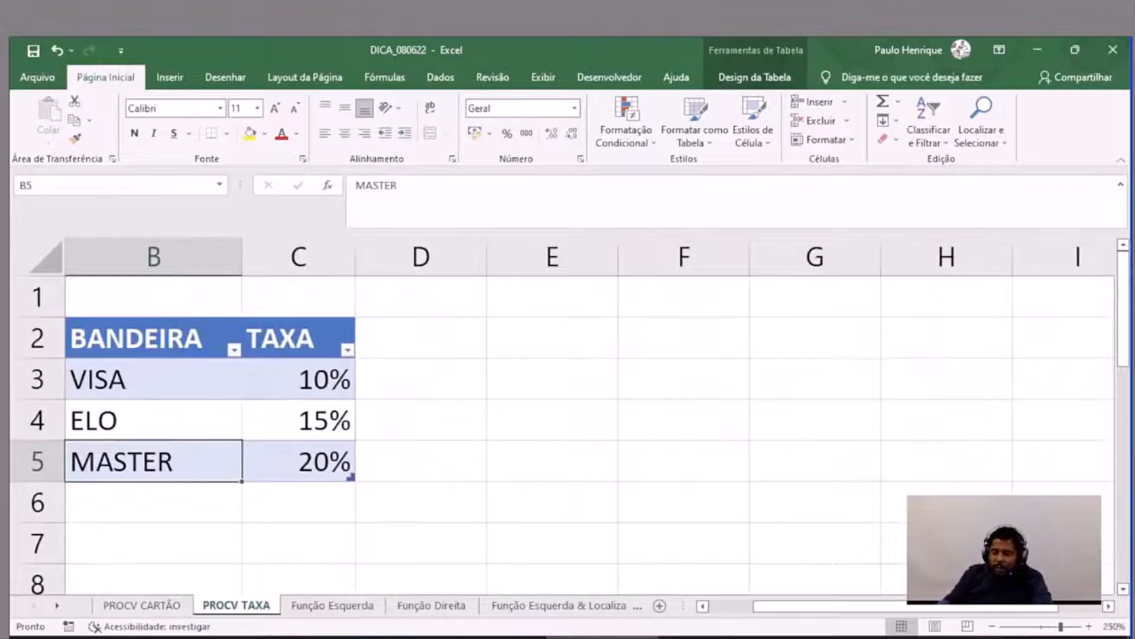
left_click_drag(828, 606, 784, 606)
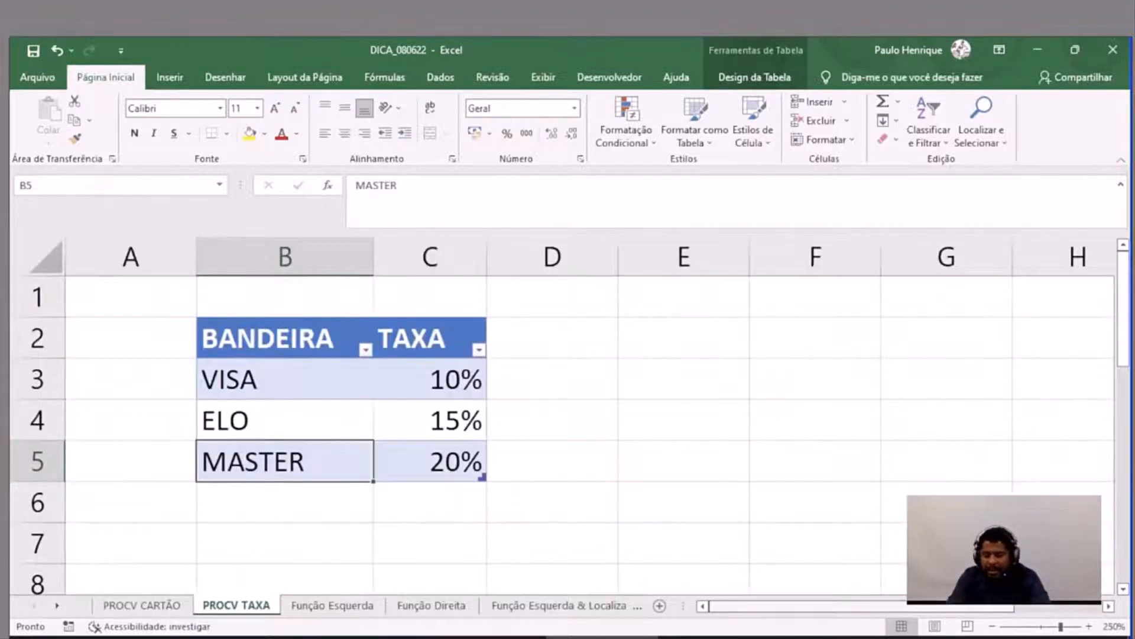
key("Tab")
key("Return")
type("HIPER")
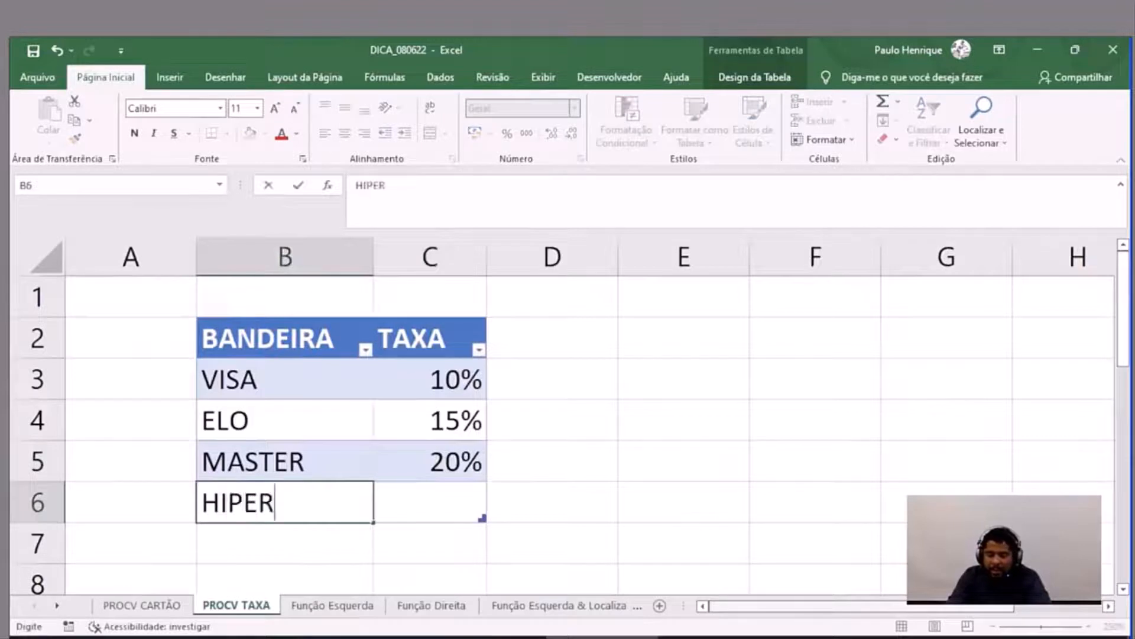
key("Tab")
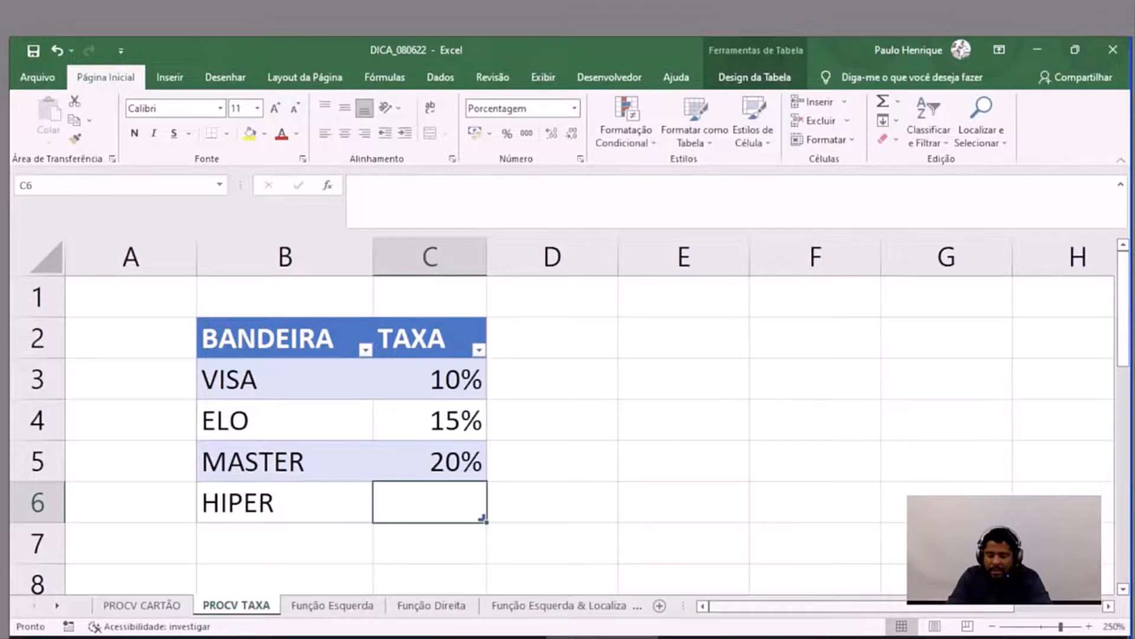
type("30")
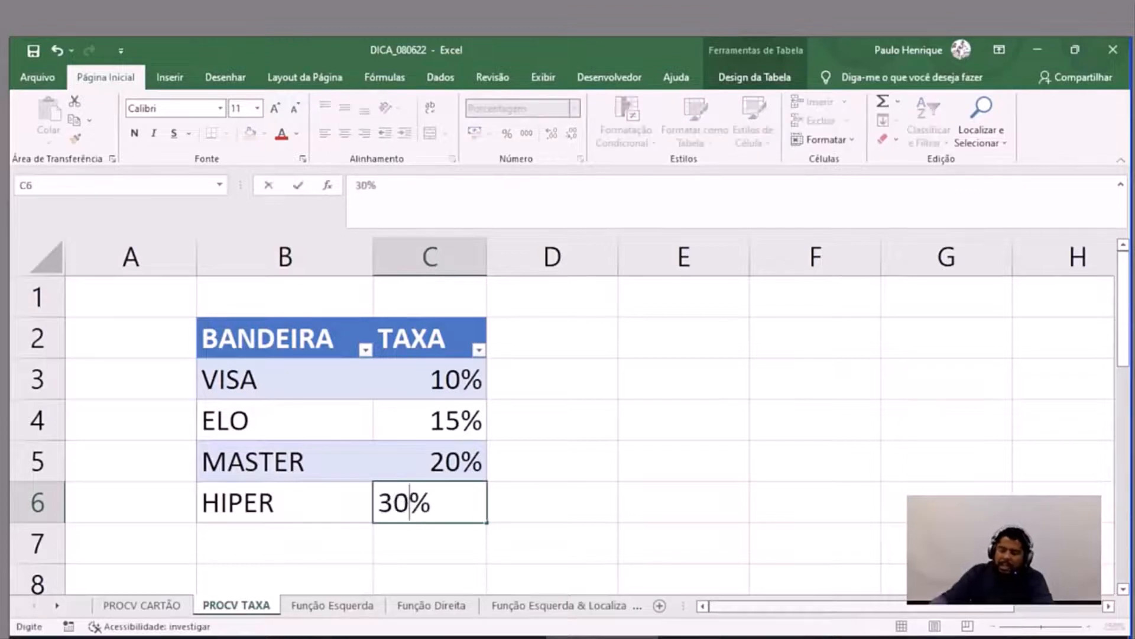
key("Up")
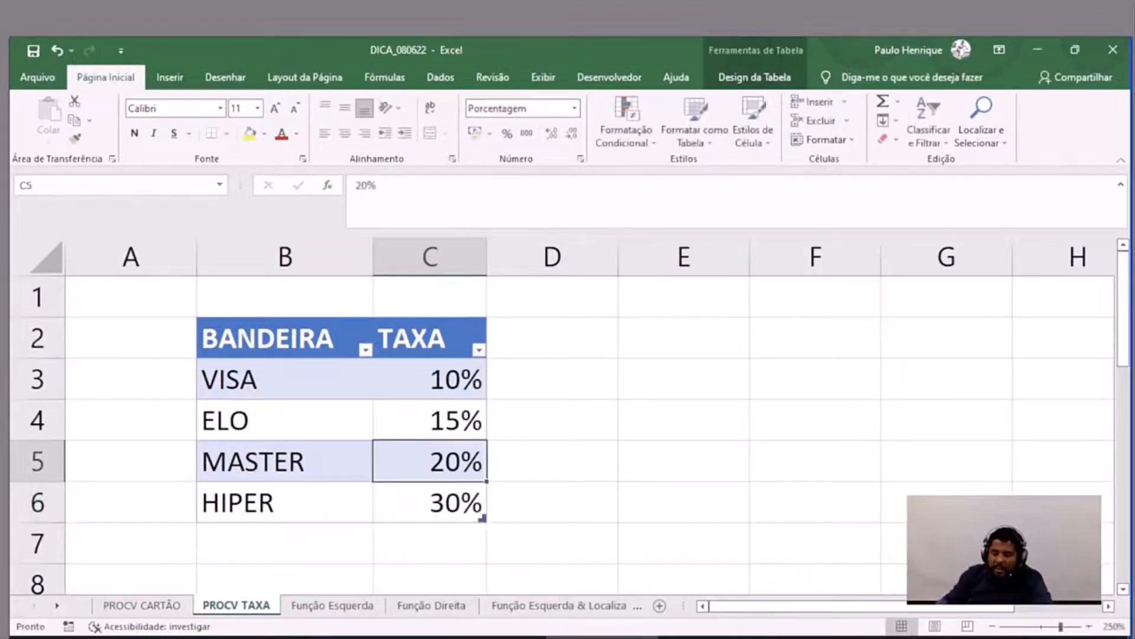
key("ctrl+Page_Up")
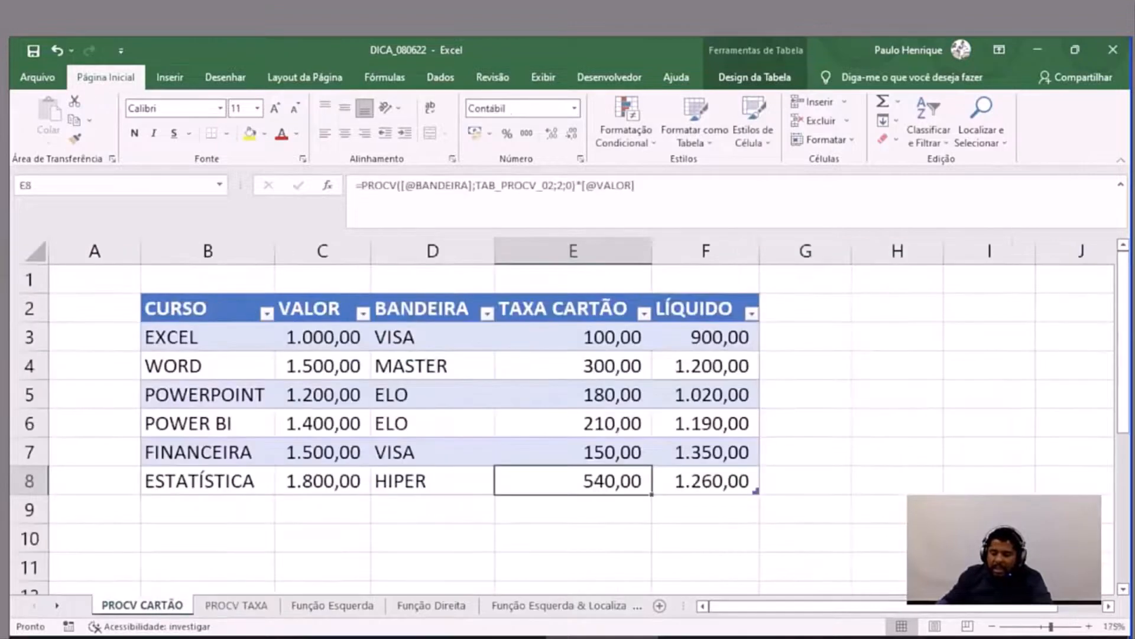